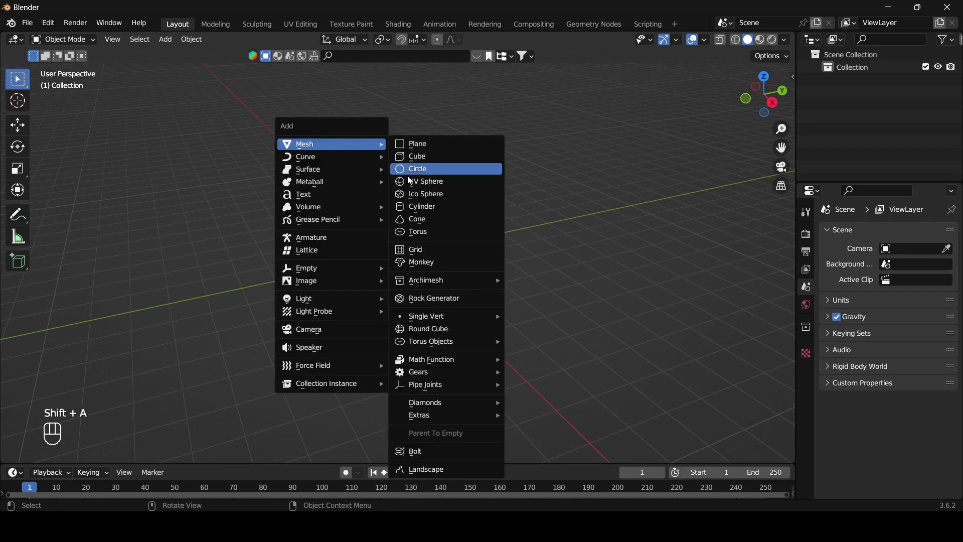
Add a circle mesh at the origin, view it from above, and switch to Edit Mode with edge selection.
left_click(408, 168)
left_click(766, 79)
scroll(454, 290, "up", 4)
left_click(65, 39)
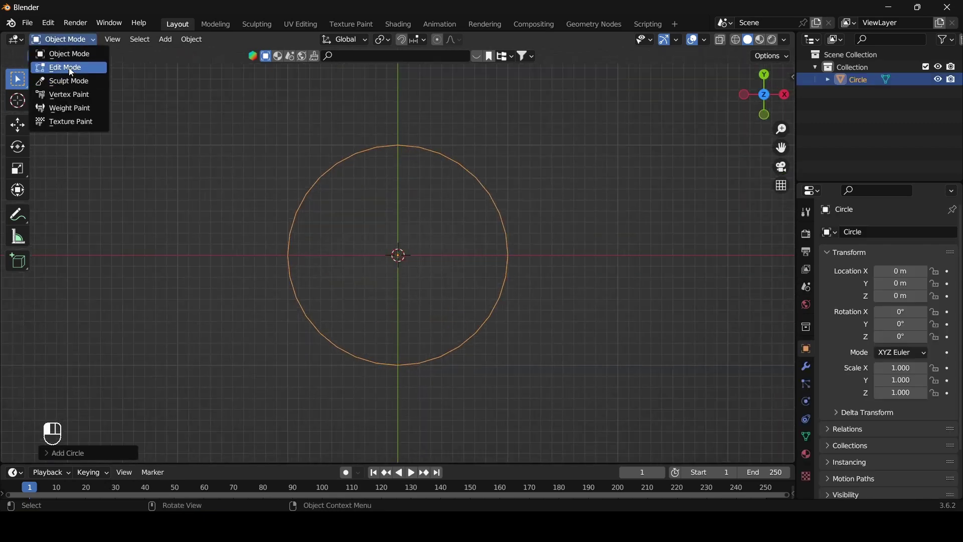
left_click(70, 68)
left_click(123, 39)
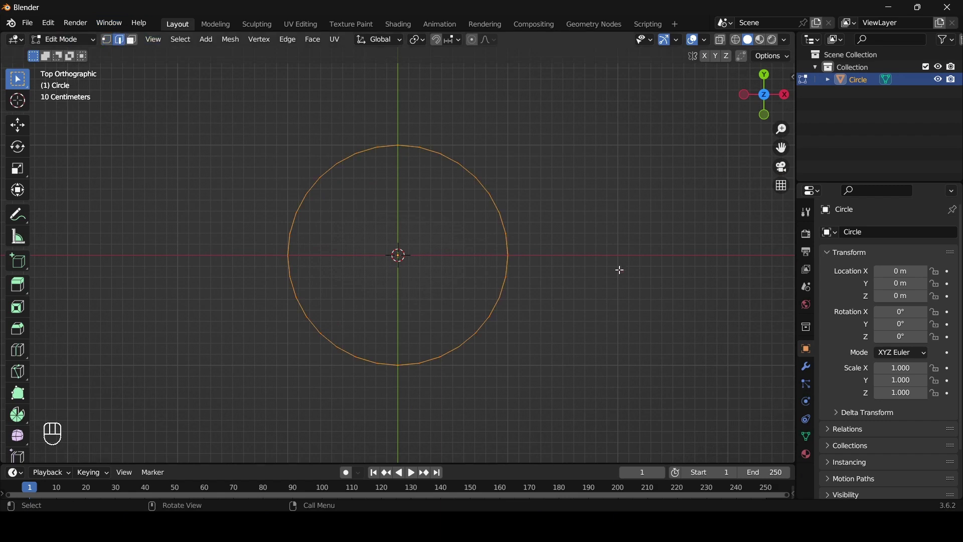
Extrude the circle's edges inward to about a third of the radius and close the inner hole with Grid Fill.
key("e")
key("s")
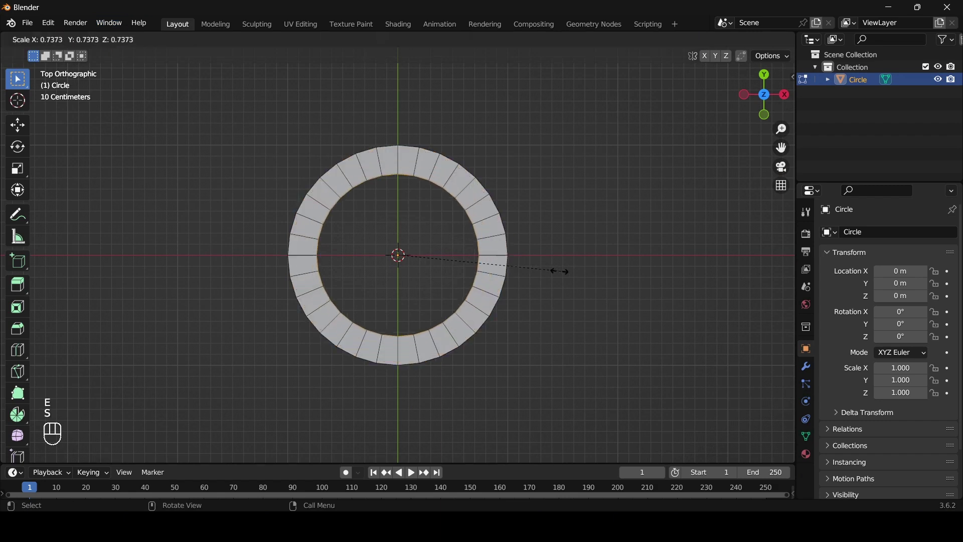
left_click(467, 269)
scroll(421, 182, "up", 4)
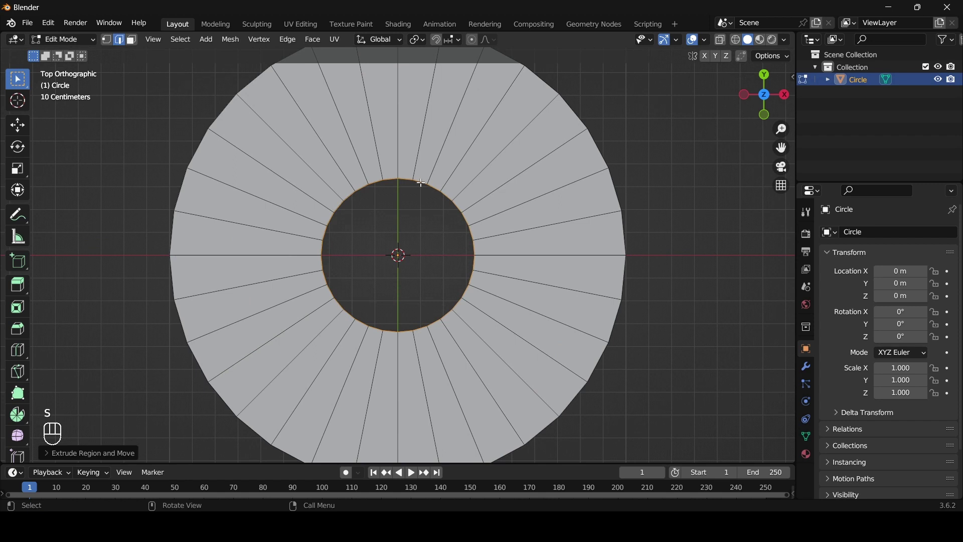
left_click(313, 39)
left_click(347, 190)
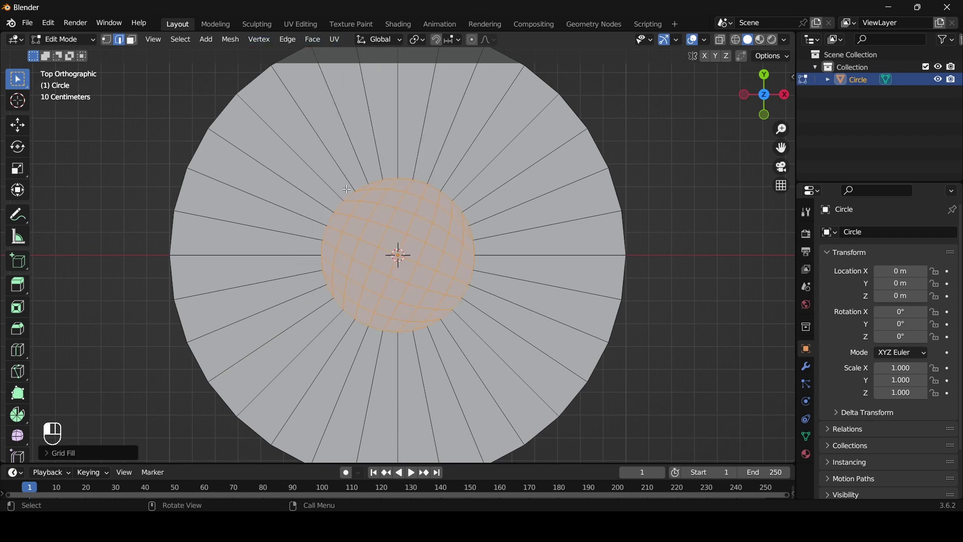
left_click(700, 287)
Add six evenly spaced loop cuts around the outer ring of the disc, between the rim and the grid-filled centre.
key("ctrl+r")
scroll(575, 265, "up", 5)
left_click(576, 265)
right_click(572, 263)
Select the whole disc mesh and subdivide it twice.
key("a")
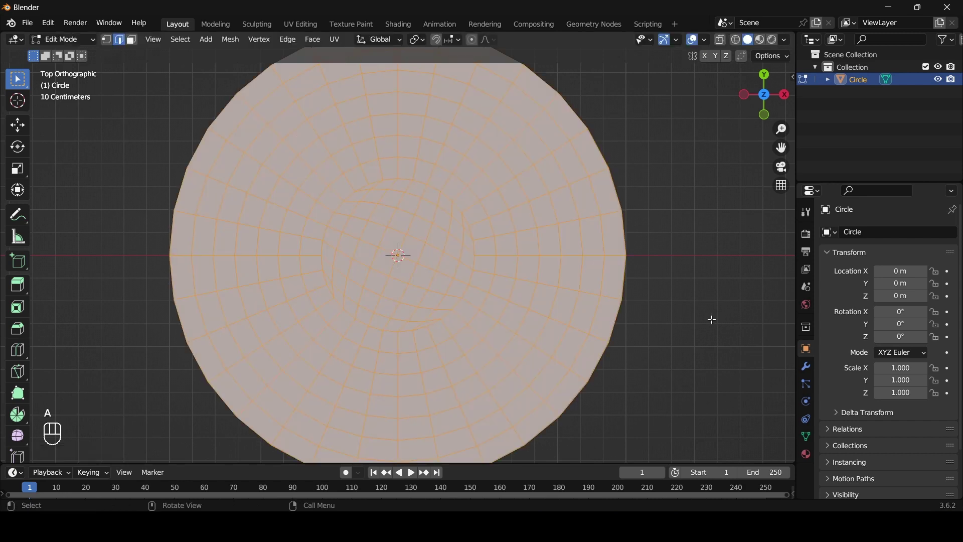
right_click(528, 229)
left_click(500, 121)
right_click(497, 121)
key("Tab")
key("Tab")
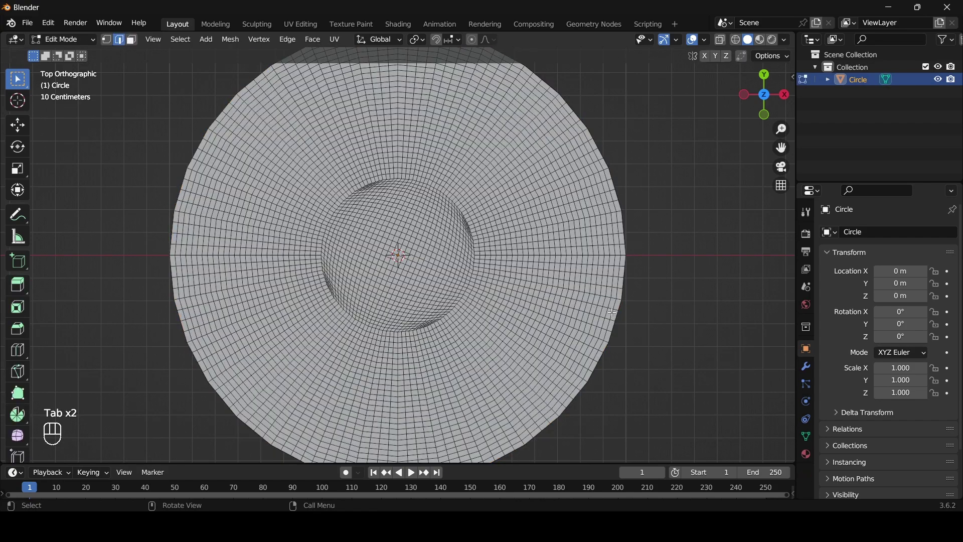
Add a Displace modifier to the disc in Object Mode and create a new texture for it, opening the texture's settings.
key("Tab")
left_click(807, 365)
left_click(859, 231)
left_click(830, 307)
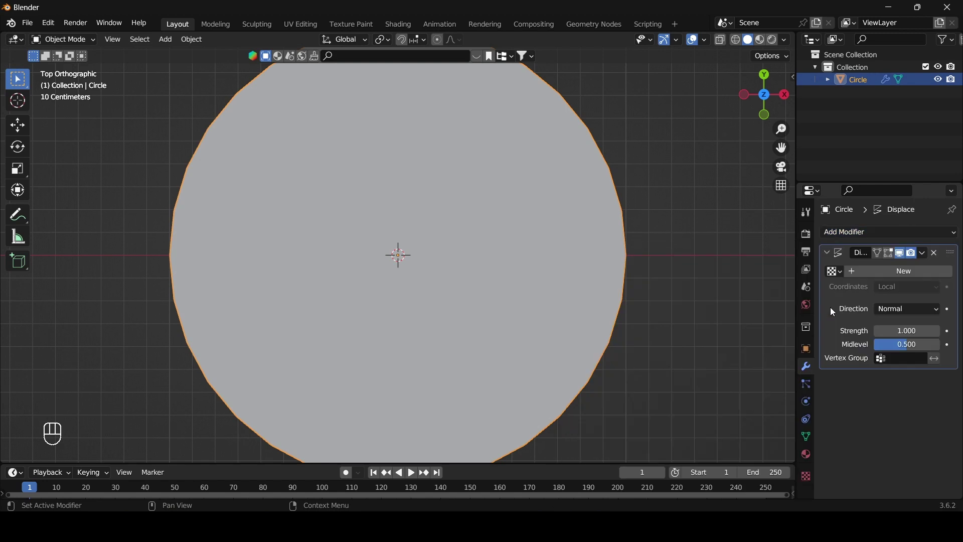
left_click(884, 274)
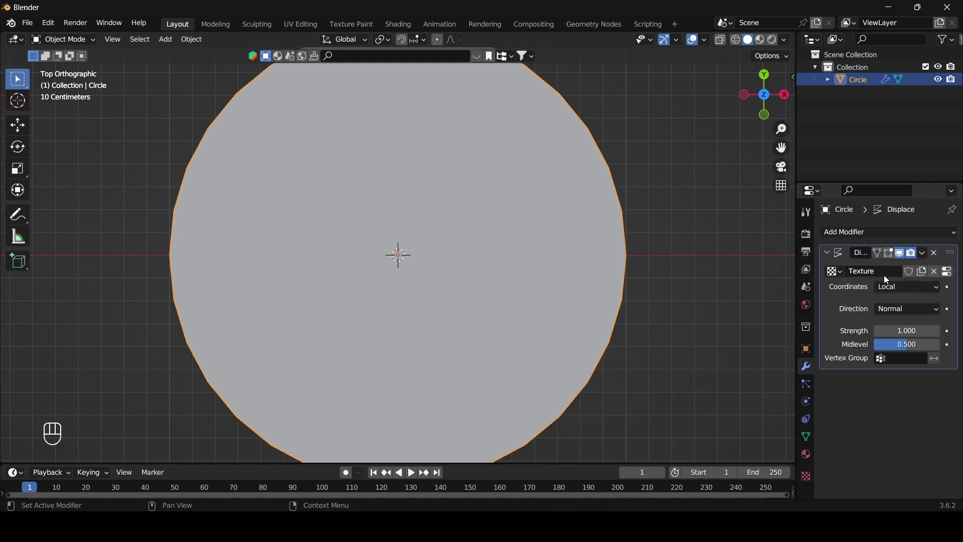
left_click(947, 271)
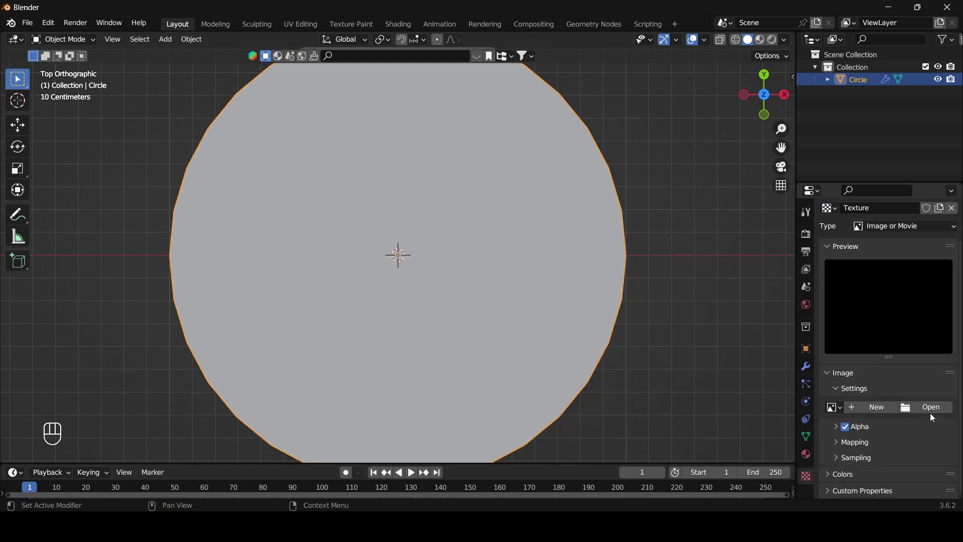
Load Vector_Oreo_jpeg.jpg from the Pictures folder as the displacement texture's image.
left_click(933, 409)
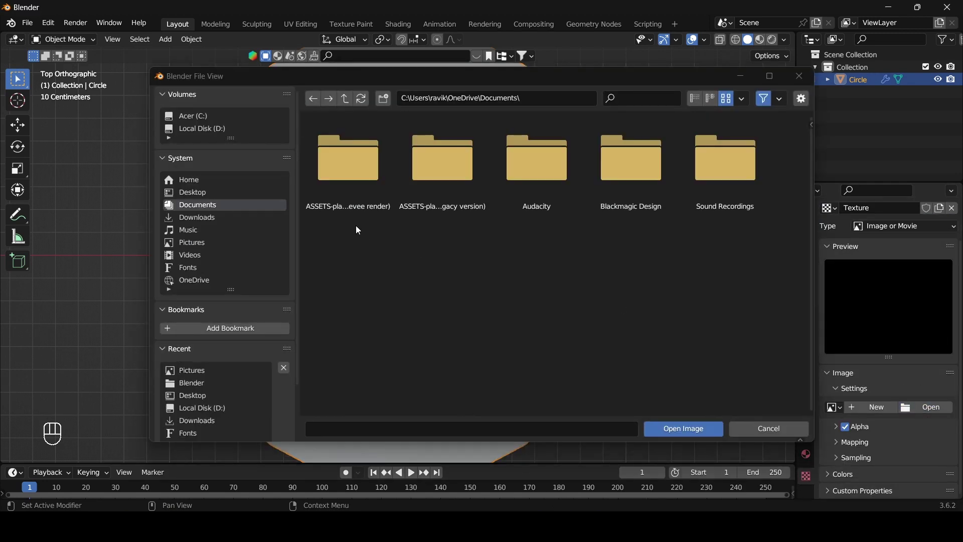
left_click(190, 243)
left_click(625, 208)
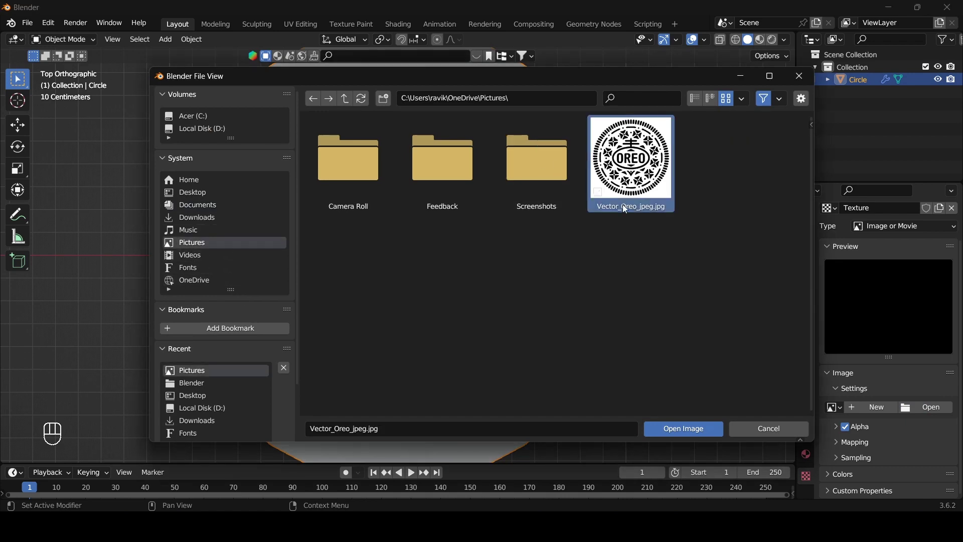
left_click(706, 432)
Set the Displace modifier's strength to -0.2 and refine it to -0.02.
left_click_drag(762, 95, 754, 32)
scroll(469, 182, "down", 3)
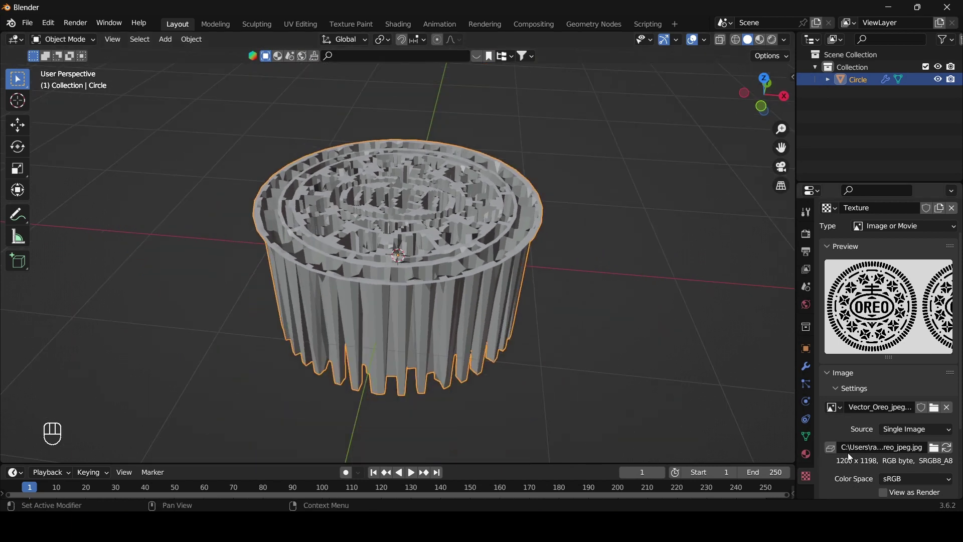
scroll(849, 455, "down", 4)
left_click(806, 365)
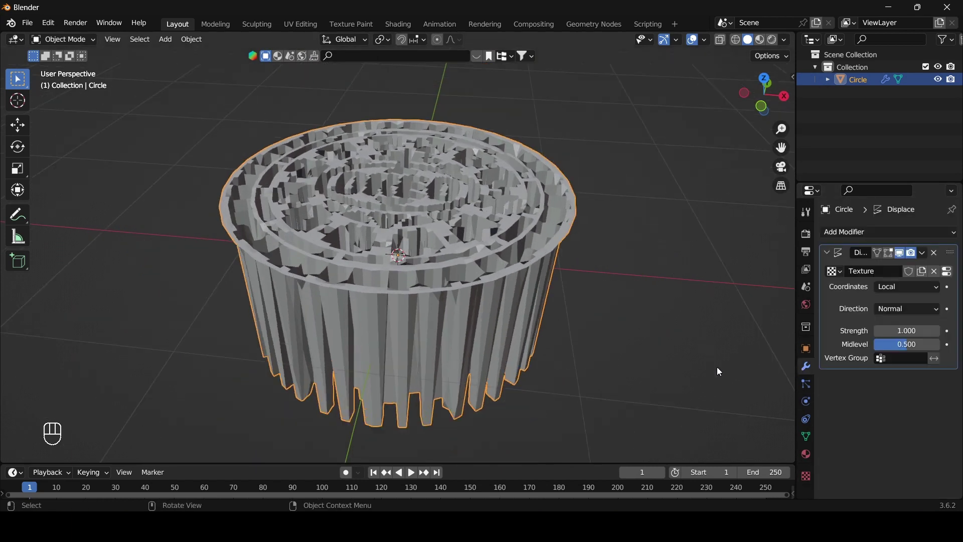
left_click(912, 331)
type("-0.2")
key("Return")
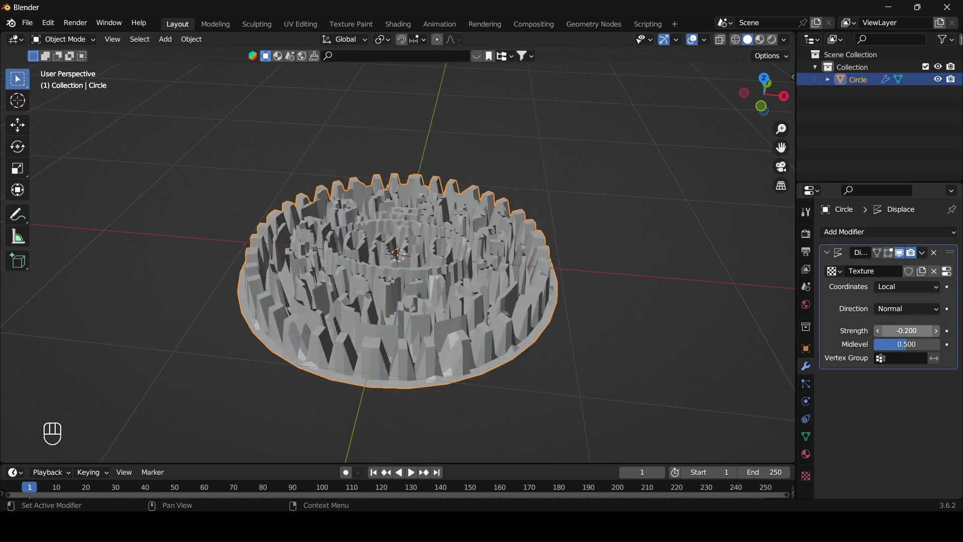
left_click(912, 331)
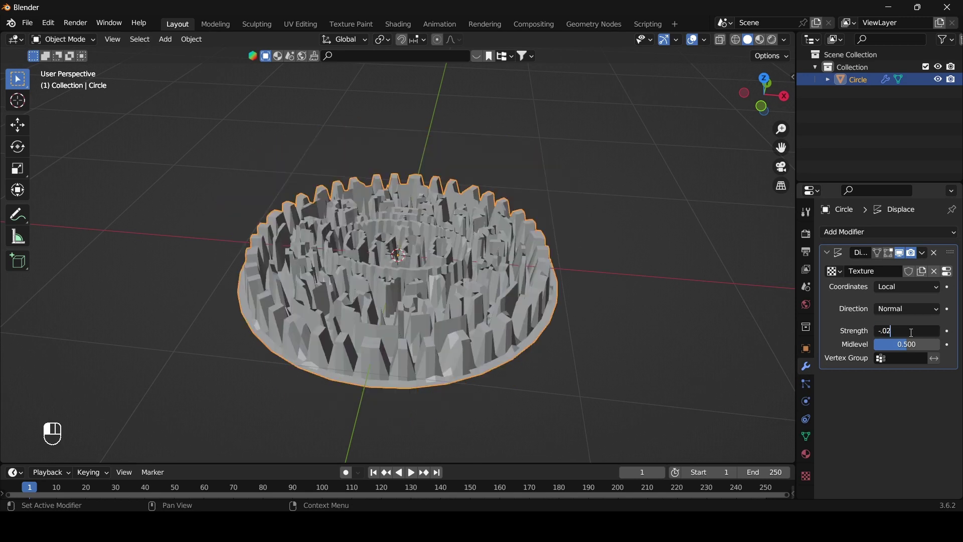
type("-.02")
key("Return")
Add a Subdivision Surface modifier to the disc and place it above the Displace modifier in the stack.
scroll(713, 327, "up", 6)
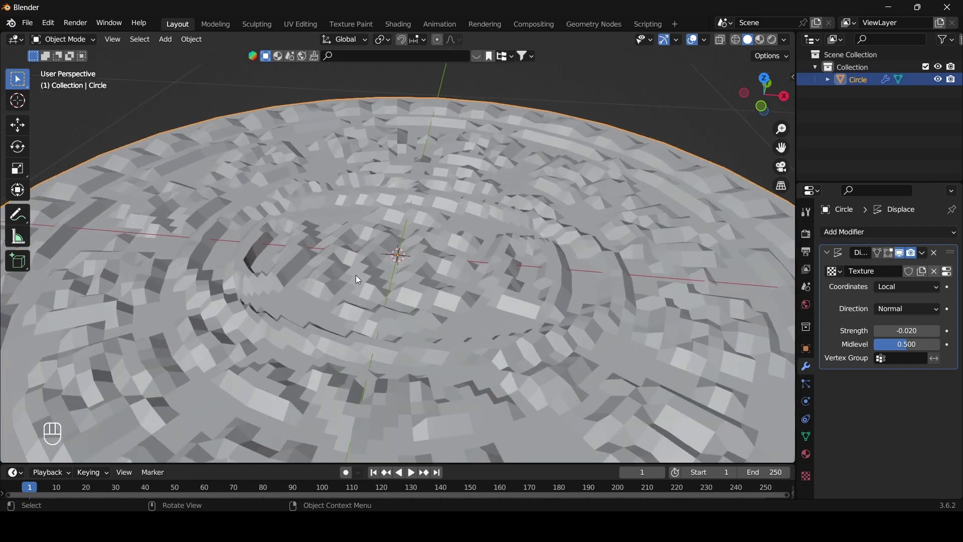
scroll(357, 280, "down", 5)
scroll(426, 328, "up", 5)
scroll(401, 324, "down", 6)
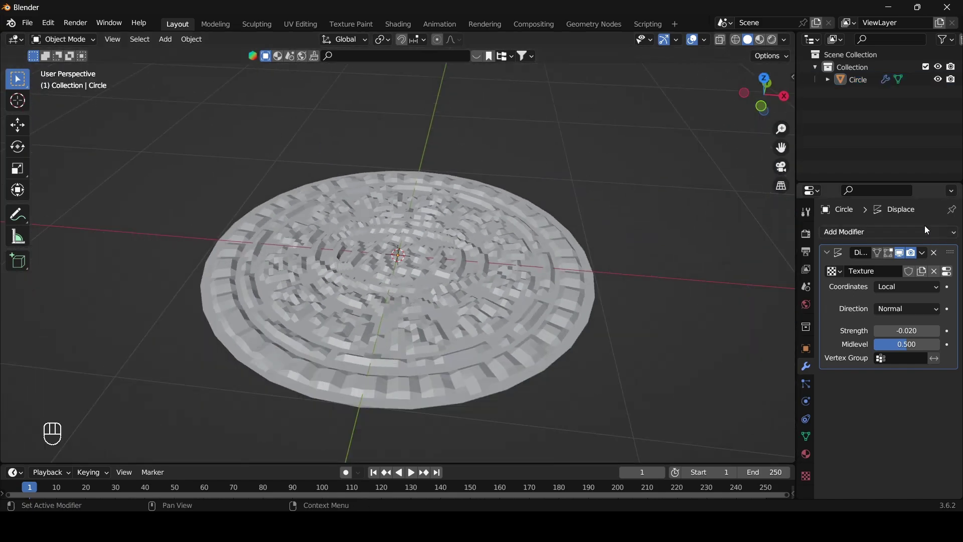
left_click(927, 231)
left_click(672, 456)
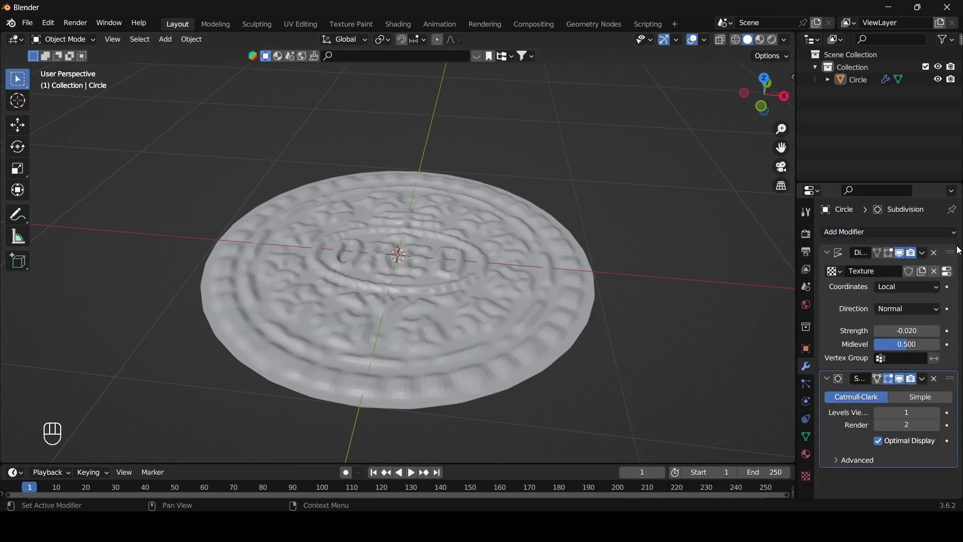
left_click_drag(951, 253, 958, 405)
scroll(475, 258, "up", 1)
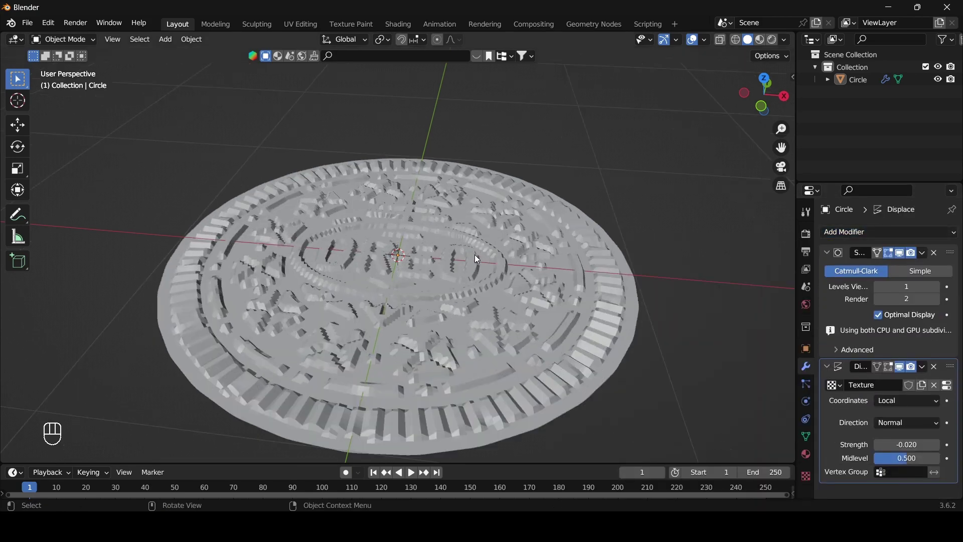
Raise the Subdivision Surface modifier's viewport level to 3 and check the embossed detail up close.
scroll(476, 254, "up", 4)
scroll(477, 252, "down", 6)
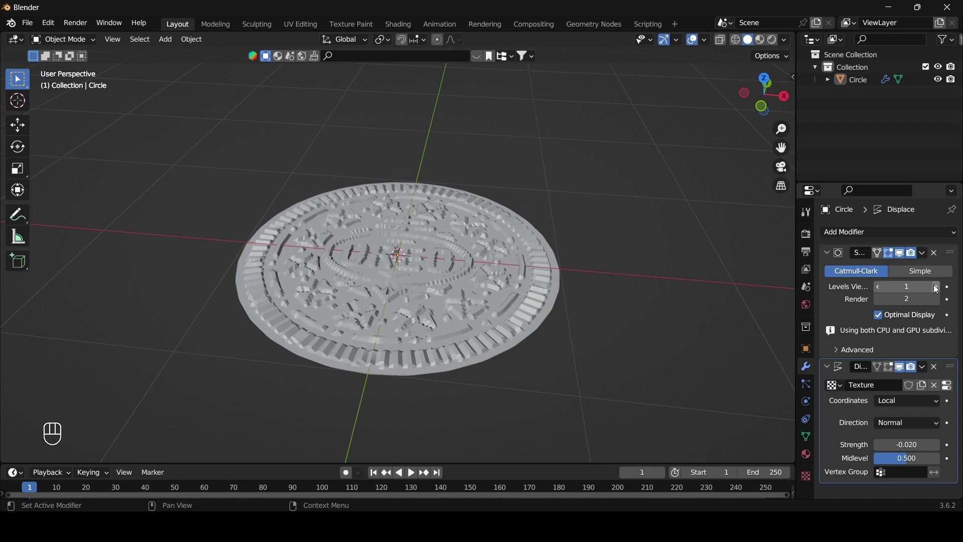
left_click(936, 289)
left_click(936, 289)
scroll(501, 290, "up", 5)
scroll(407, 285, "down", 6)
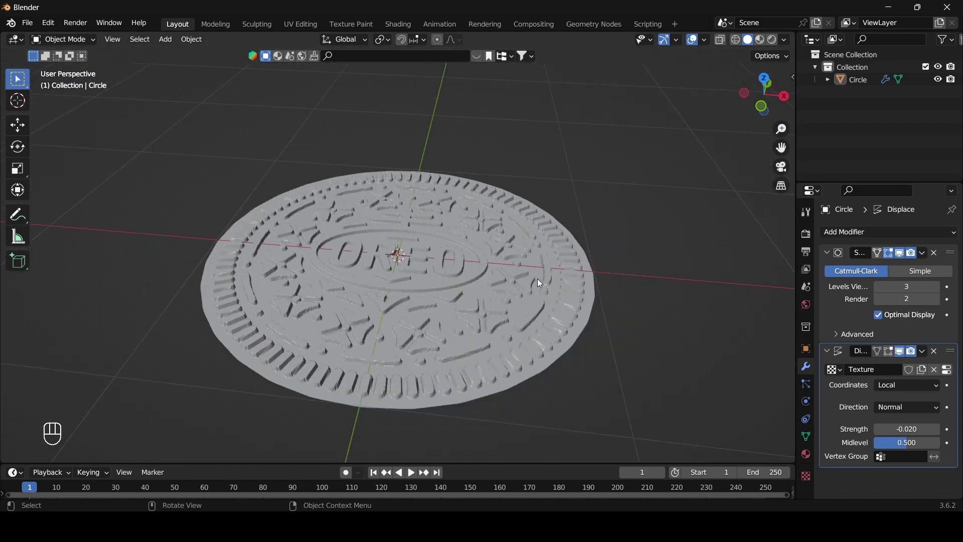
Scale the whole disc mesh down slightly in two passes from the top view, bringing its rim in to the outer ridges.
left_click(537, 280)
left_click(764, 78)
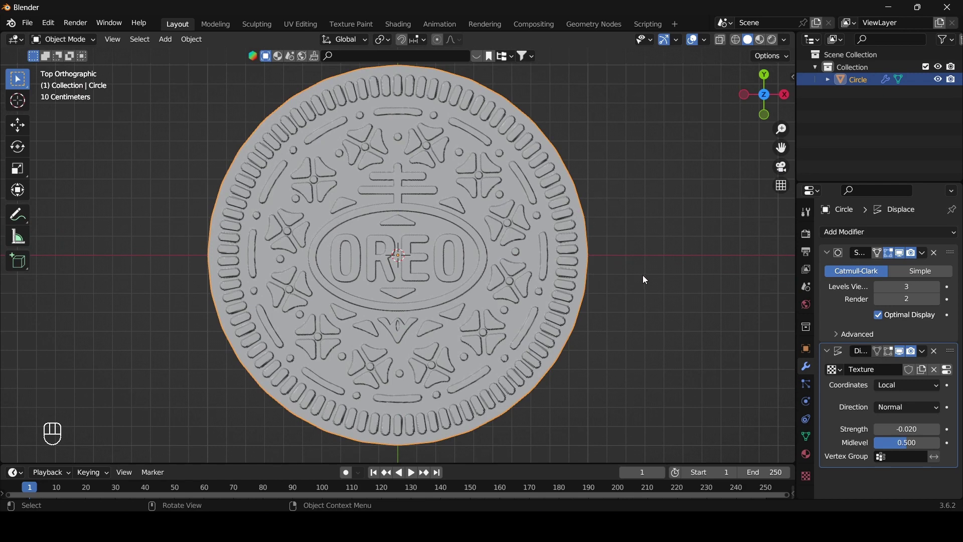
key("Tab")
key("a")
key("s")
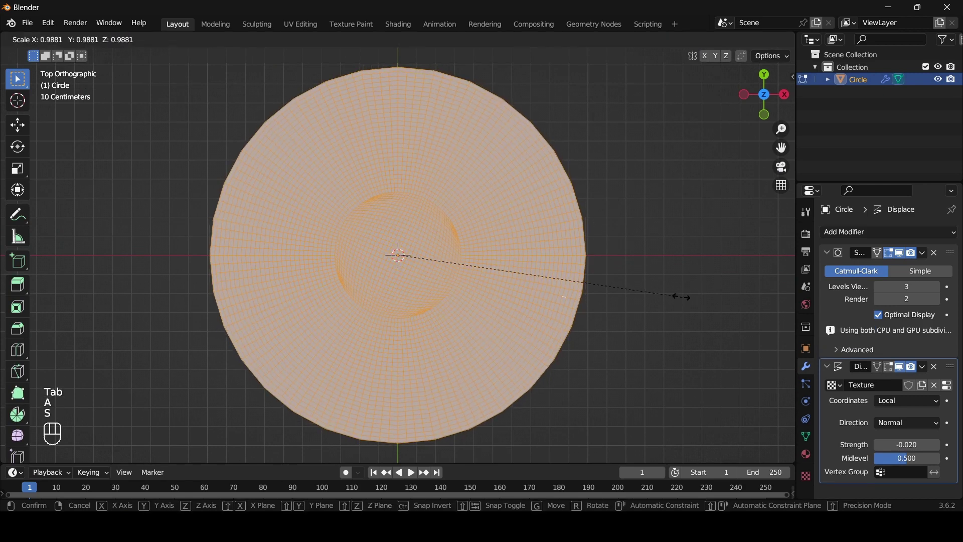
left_click(676, 296)
key("Tab")
key("Tab")
key("s")
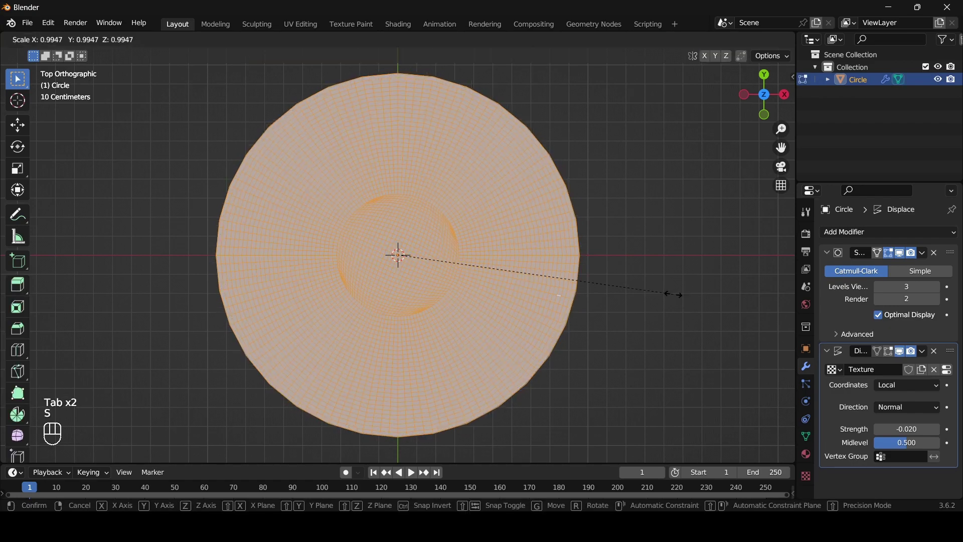
left_click(674, 294)
key("Tab")
Extrude the whole disc mesh straight down along Z by about 0.05 m in the front view and return to Object Mode.
left_click_drag(792, 94, 630, 316)
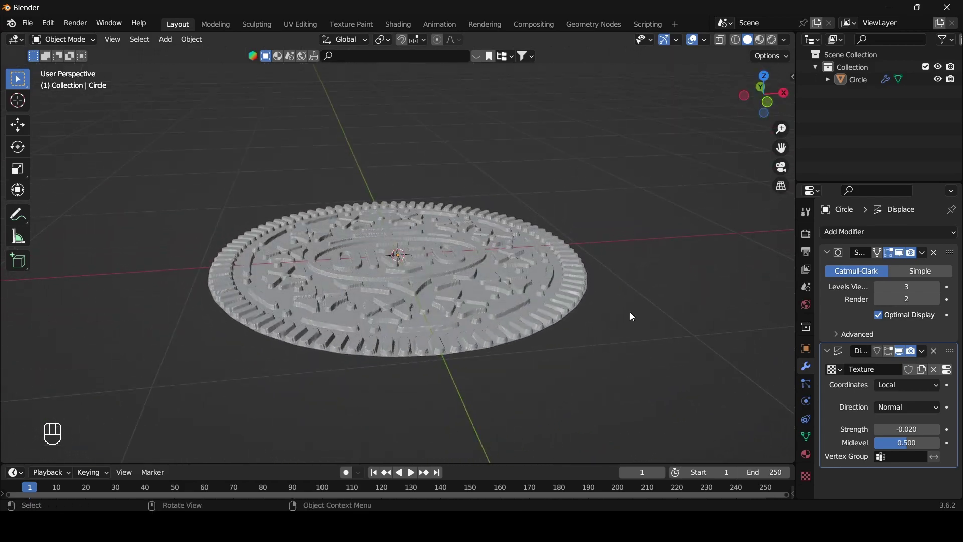
key("Tab")
key("a")
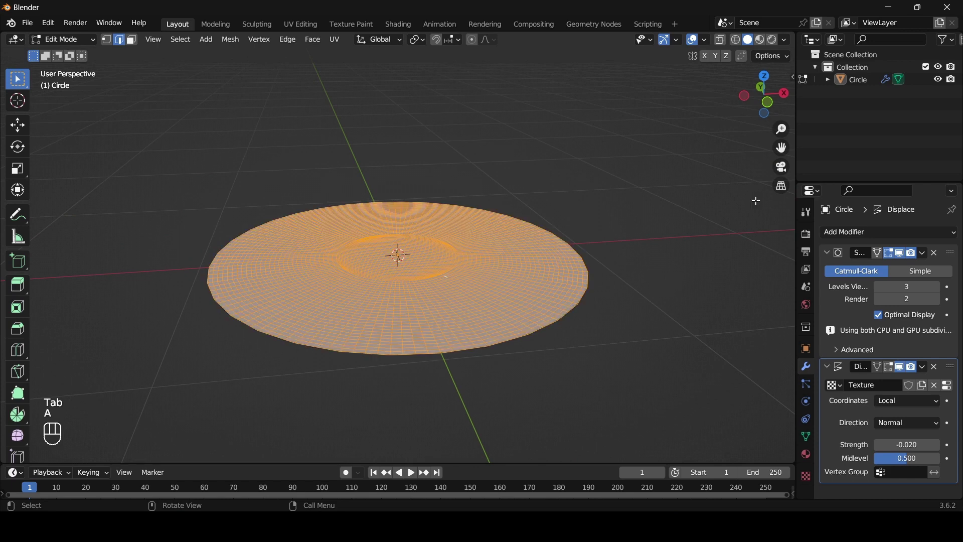
key("KP_1")
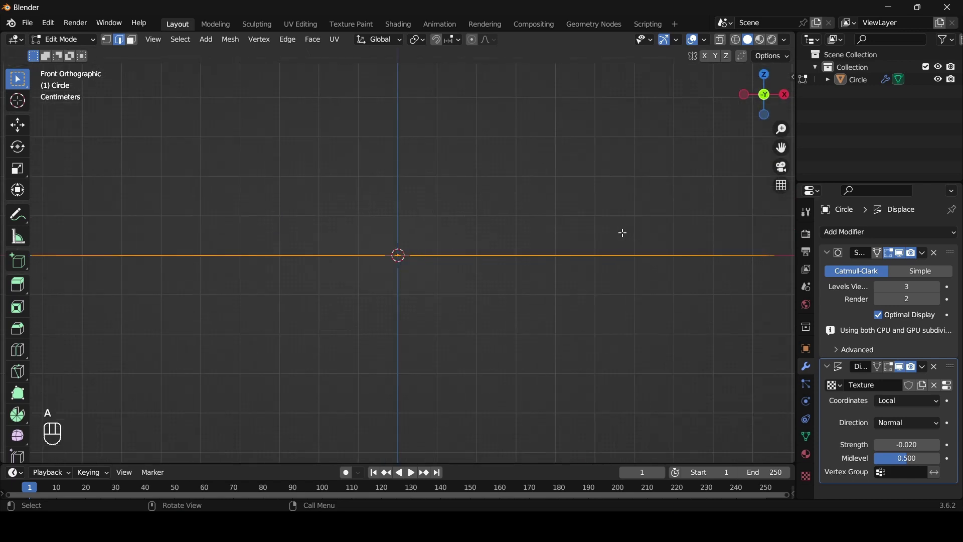
key("e")
key("z")
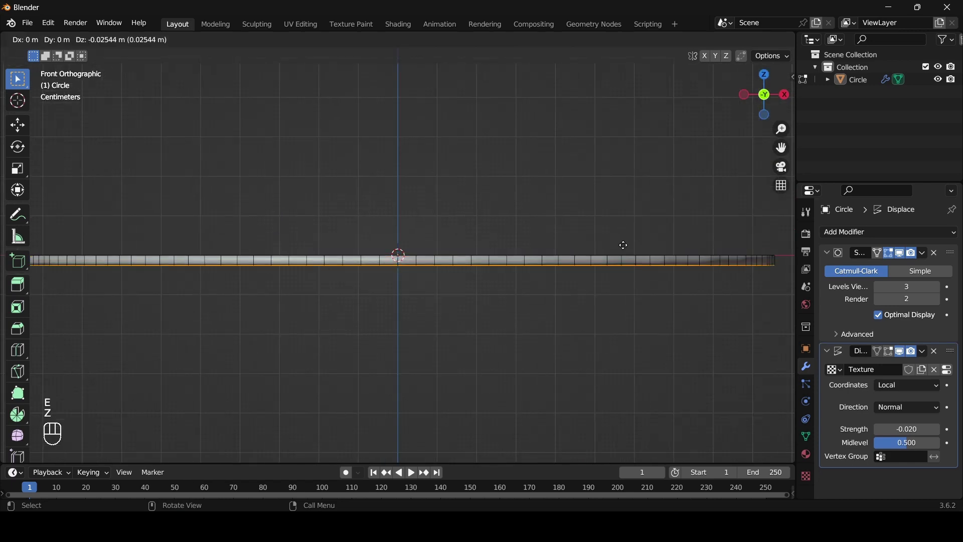
key("z")
left_click(622, 253)
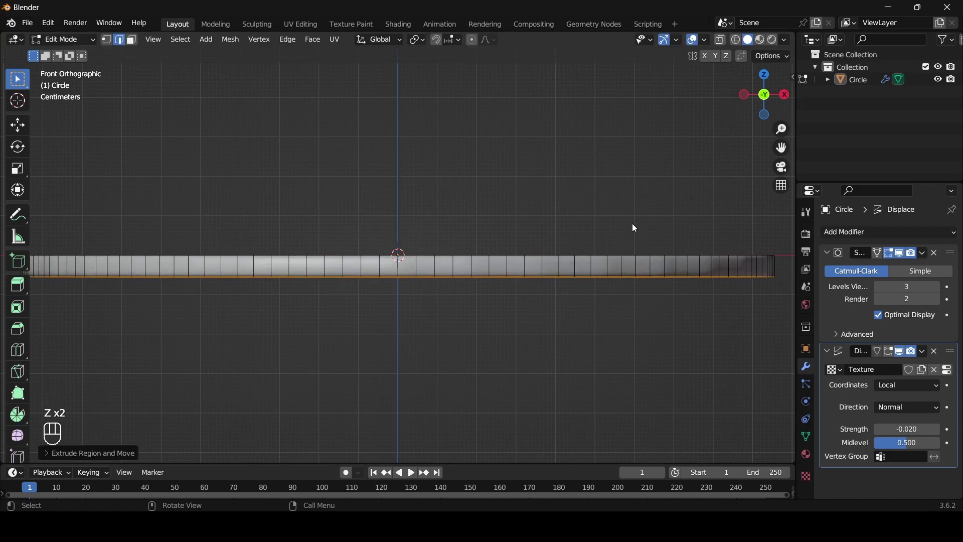
key("Tab")
Inspect the thickened cookie's relief and set the Displace modifier's strength to 0.02.
middle_click_drag(634, 226, 516, 257)
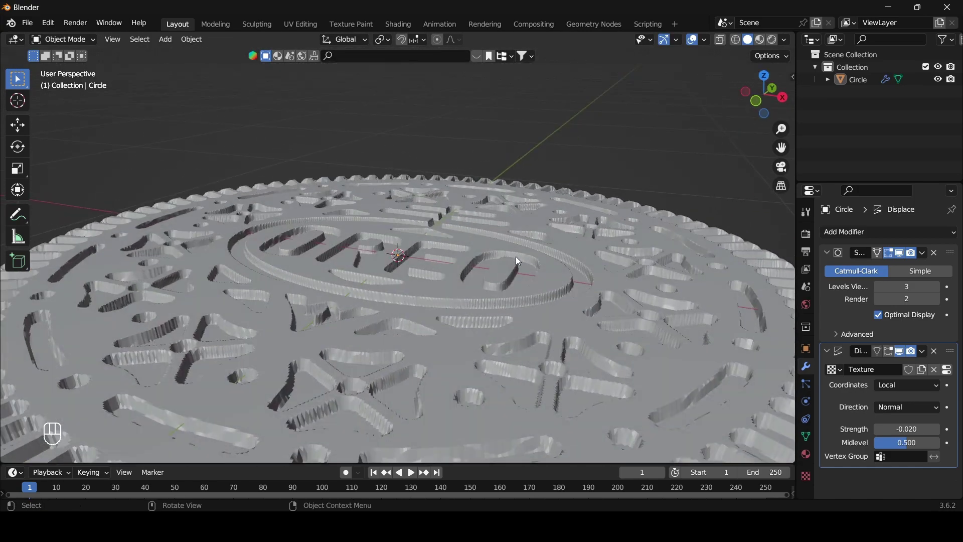
scroll(515, 257, "up", 4)
scroll(482, 247, "down", 7)
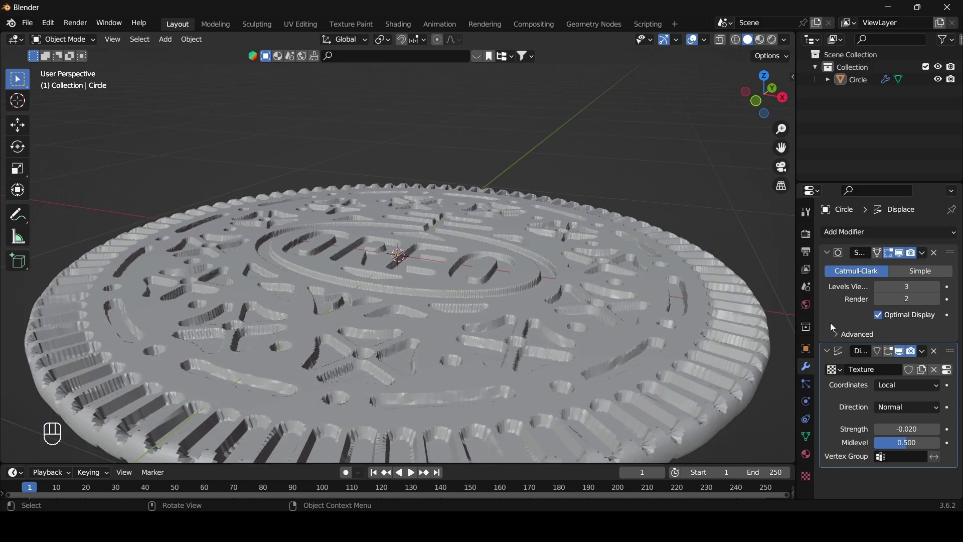
left_click(902, 430)
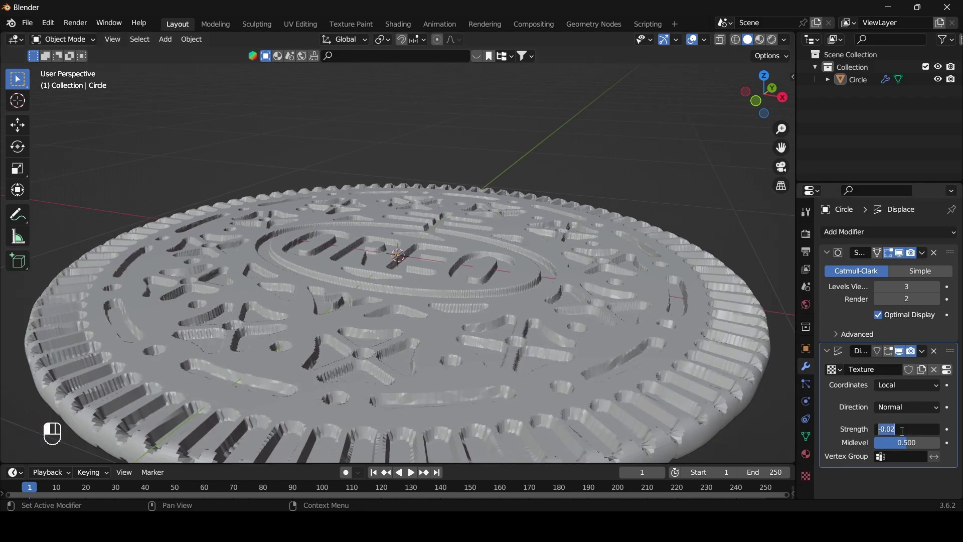
key("Return")
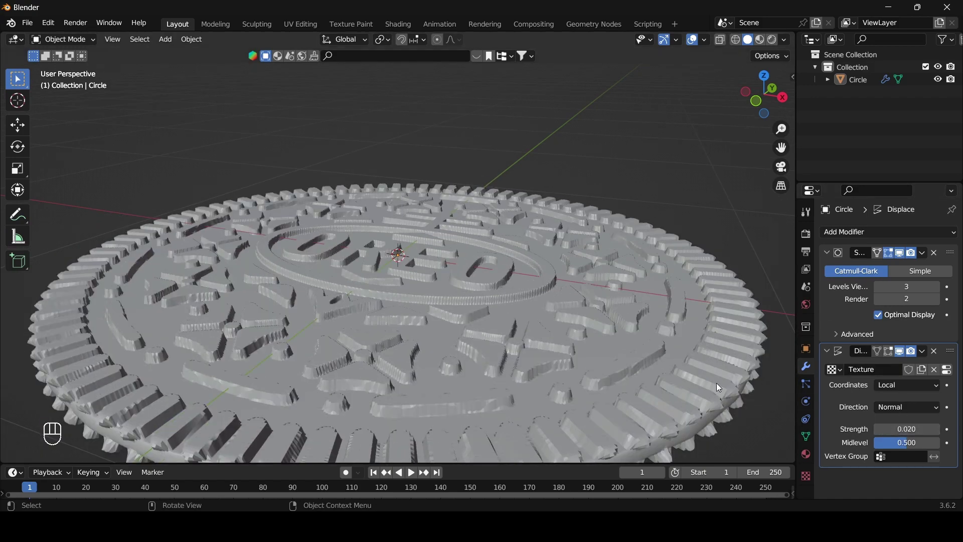
Apply smooth shading to the embossed cookie and deselect it.
scroll(636, 342, "up", 5)
scroll(636, 341, "down", 5)
right_click(446, 283)
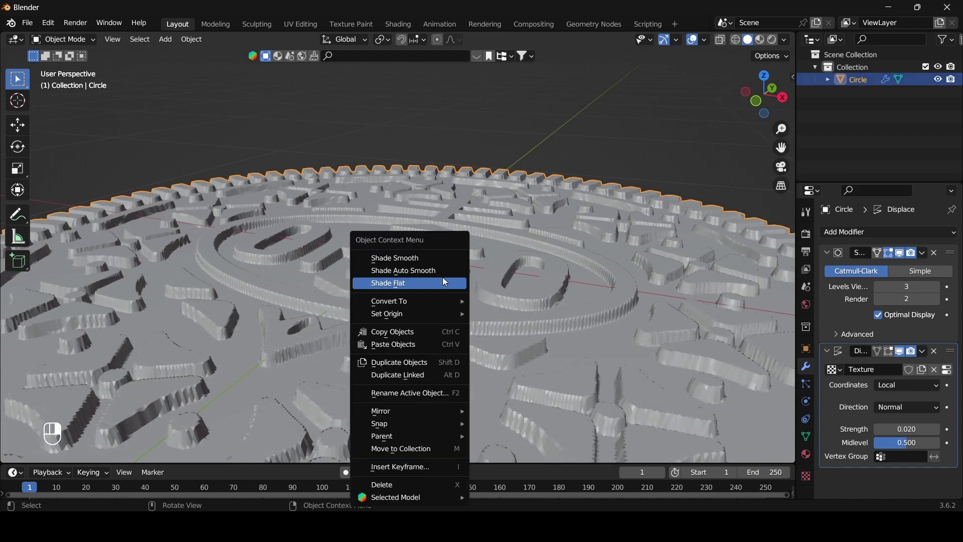
left_click(439, 262)
left_click(621, 134)
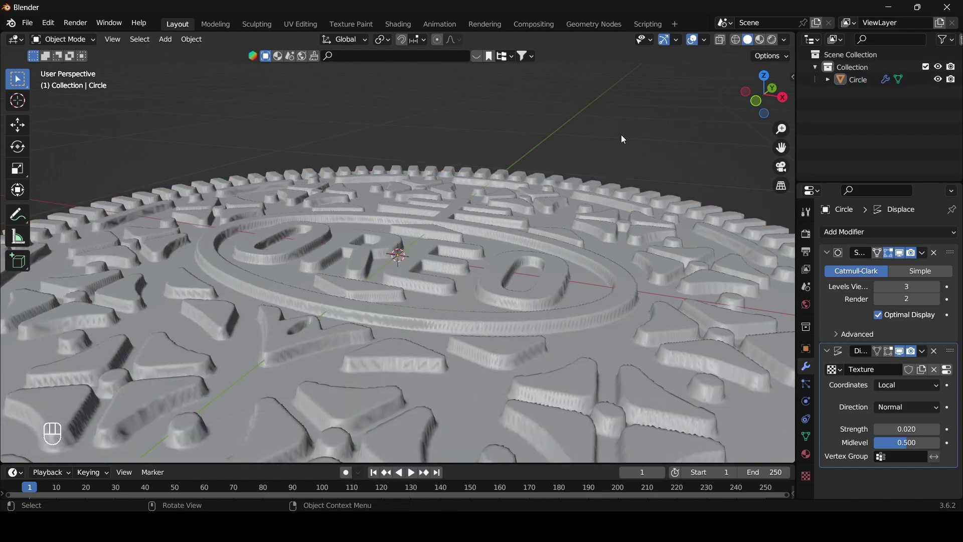
Open the Shading workspace and set the render engine to Cycles with GPU Compute as the device.
left_click(765, 76)
scroll(476, 304, "down", 3)
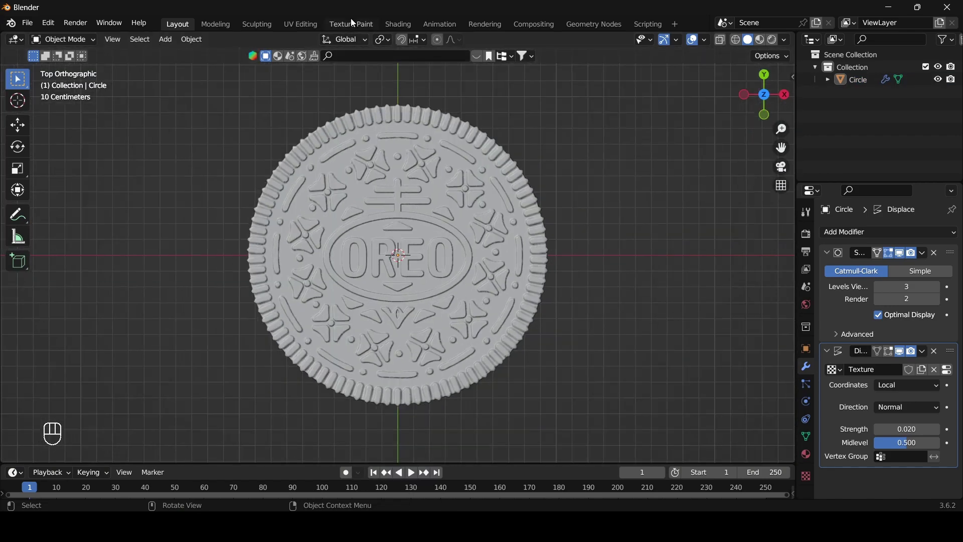
left_click(398, 24)
scroll(486, 253, "up", 6)
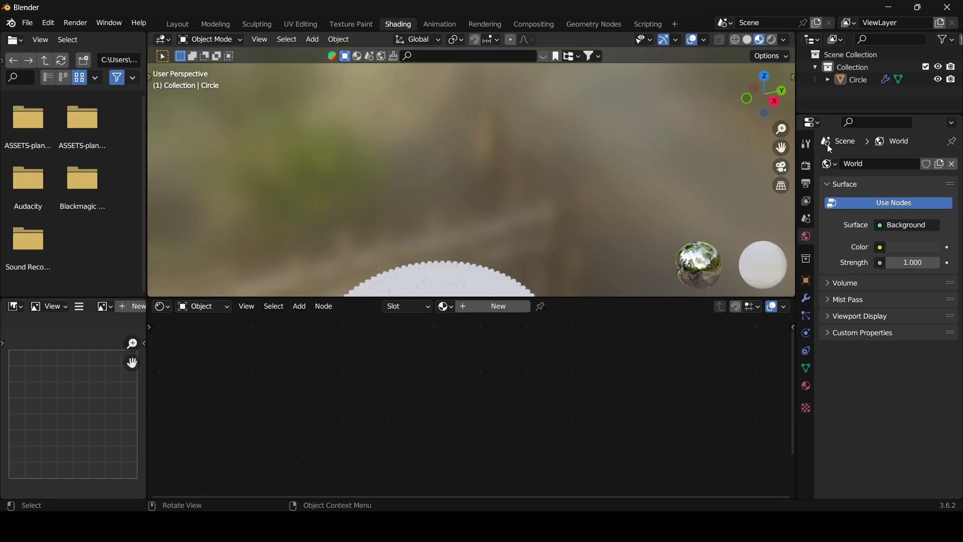
middle_click_drag(451, 281, 454, 173, "shift")
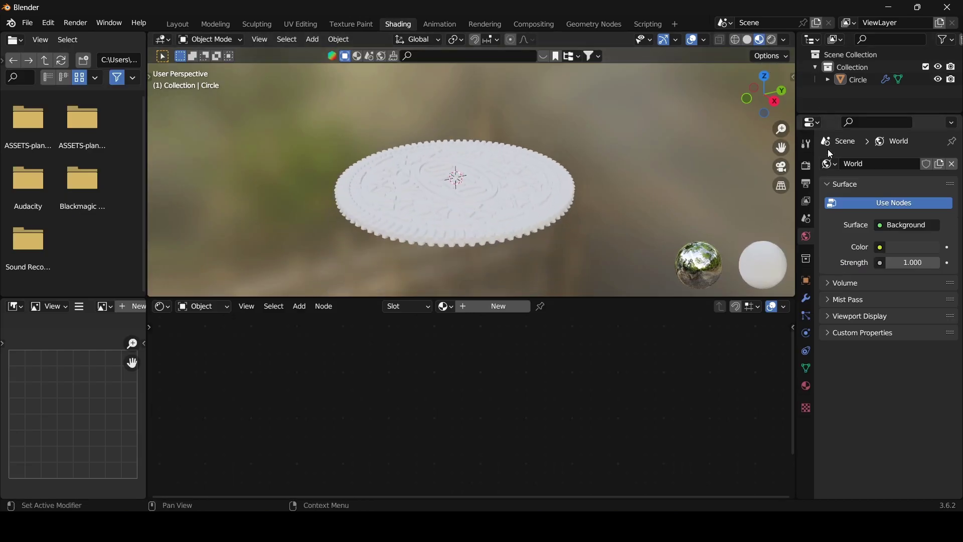
left_click(806, 166)
left_click(897, 165)
left_click(897, 207)
left_click(899, 195)
left_click(900, 222)
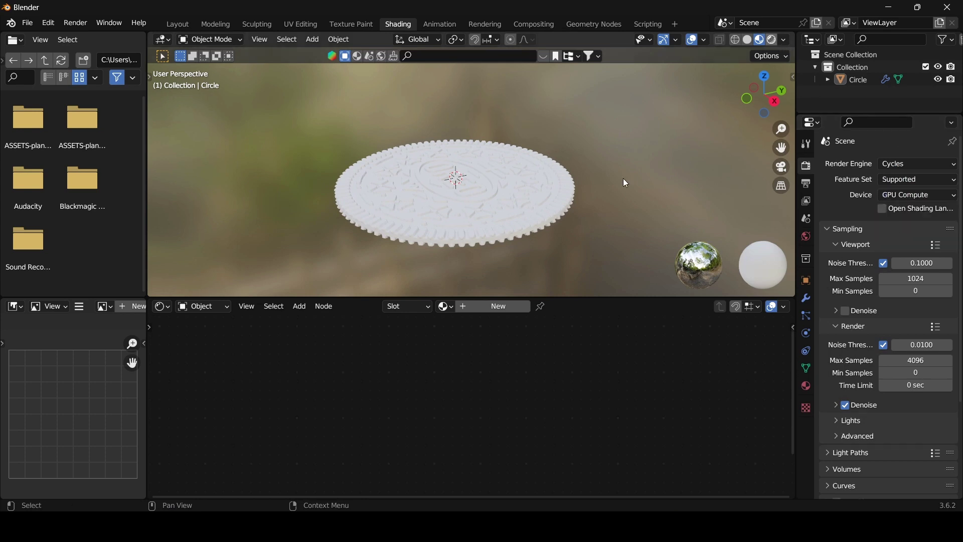
Switch the viewport to rendered shading and add an area light at the cookie's centre, scaled up about 1.5 times.
key("z")
key("shift+a")
mouse_move(425, 287)
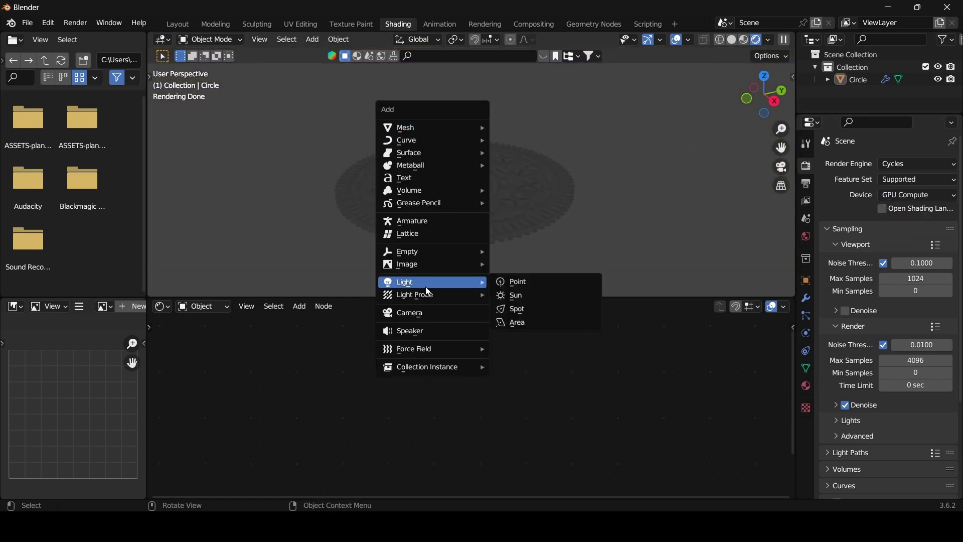
left_click(528, 323)
key("s")
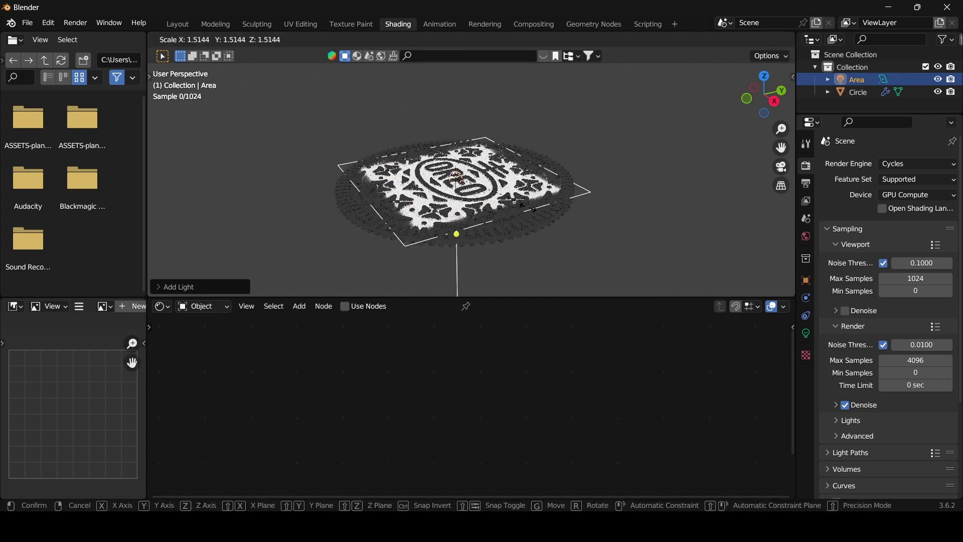
left_click(595, 221)
Raise the area light along Z above the cookie and rescale it there.
key("g")
key("z")
left_click(588, 204)
key("s")
left_click(631, 271)
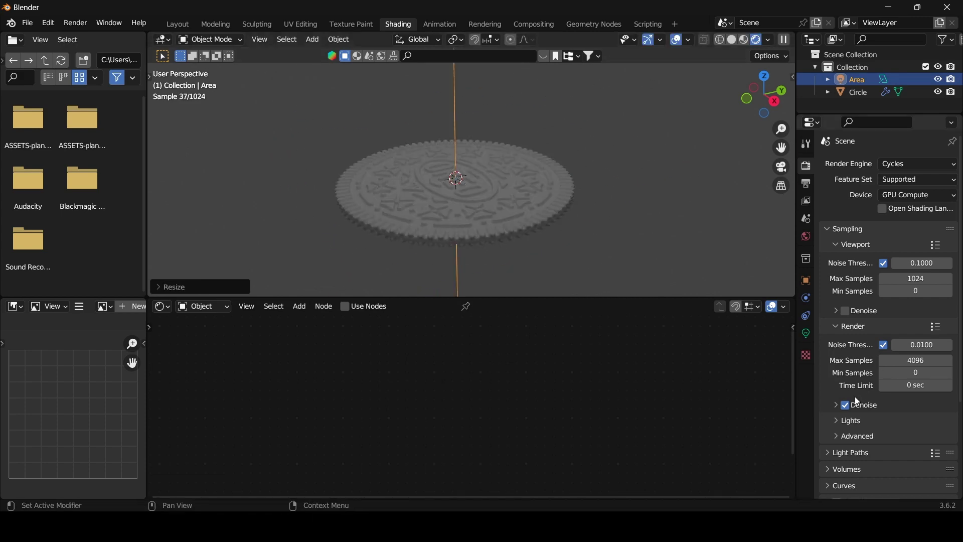
Try the area light's power at 100 W and set it to 75 W.
left_click(807, 333)
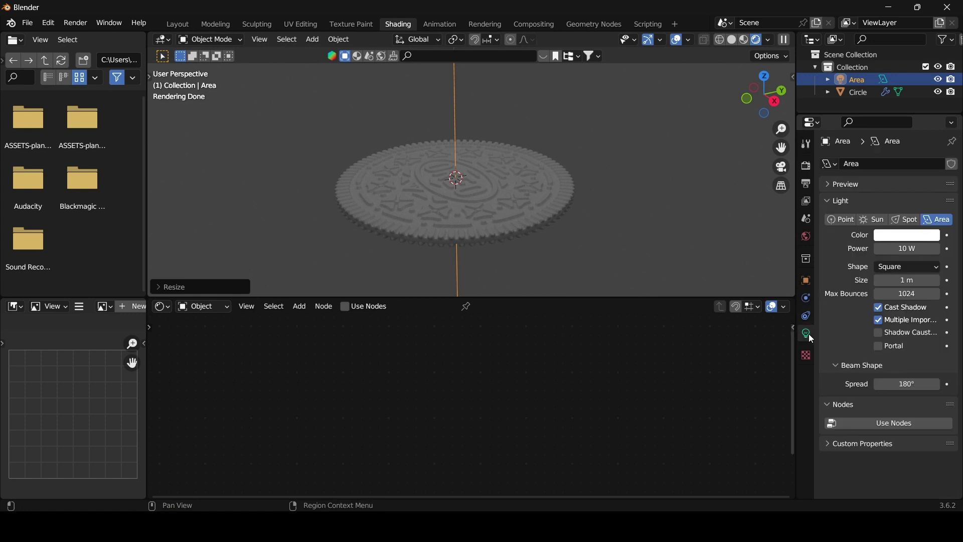
left_click(907, 249)
type("1")
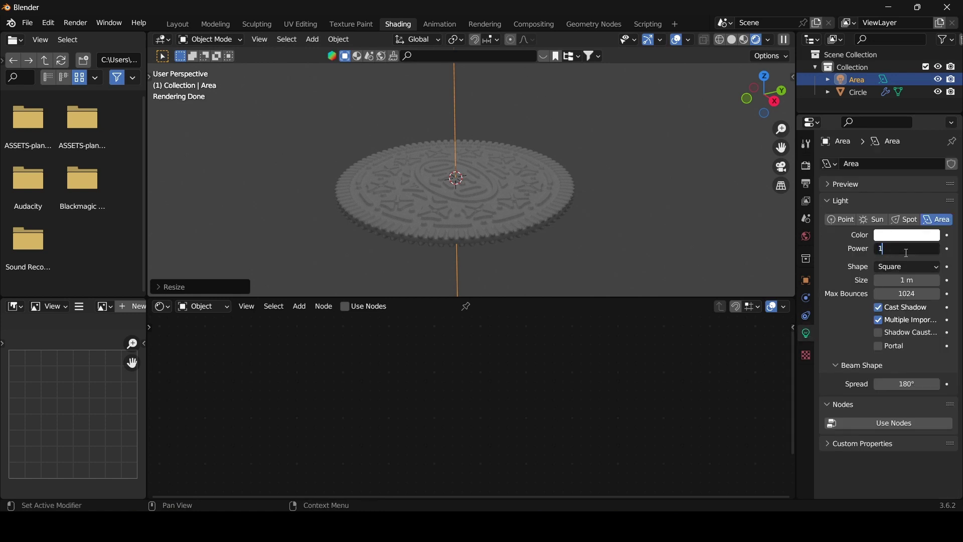
type("00")
key("Return")
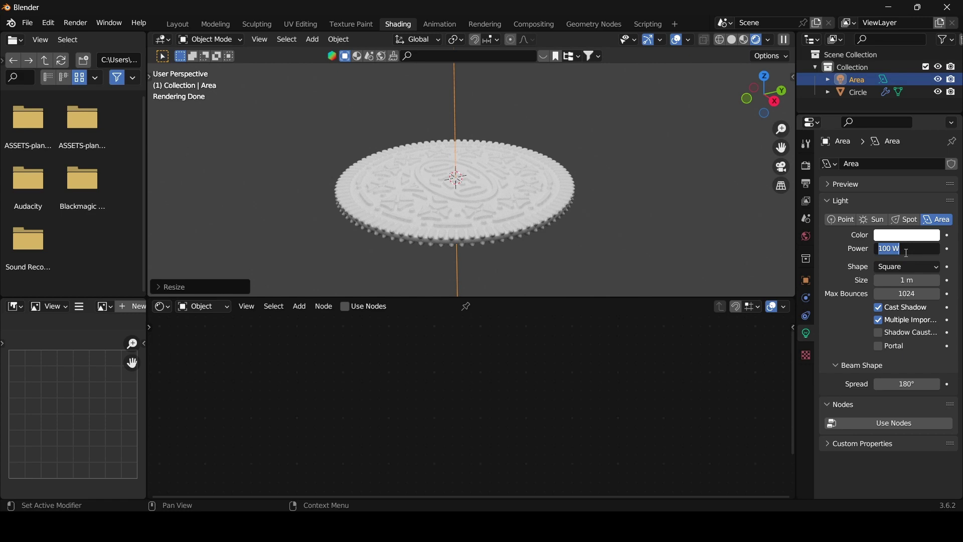
type("75")
key("Return")
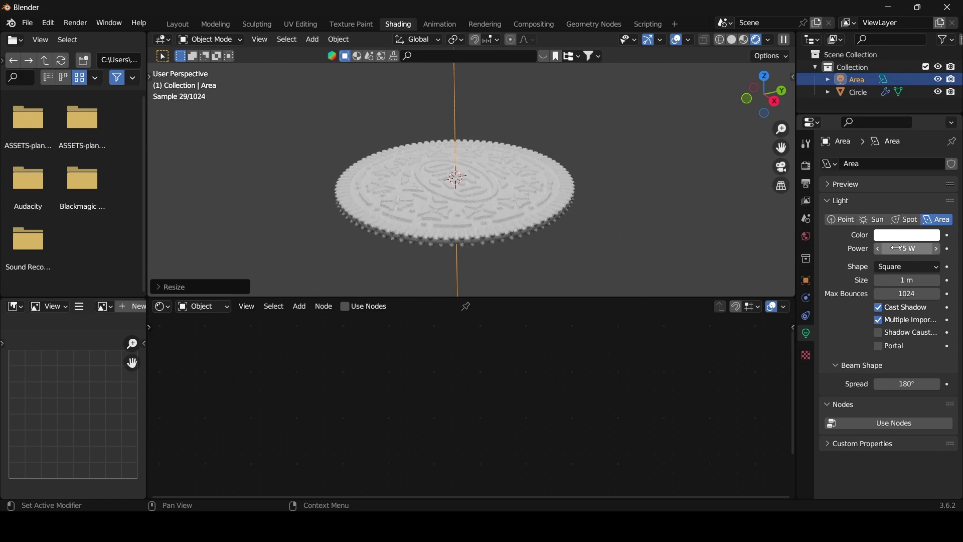
Enlarge the node editor area and create a new material for the cookie.
scroll(487, 237, "up", 5)
left_click_drag(522, 297, 522, 276)
left_click_drag(780, 148, 809, 74)
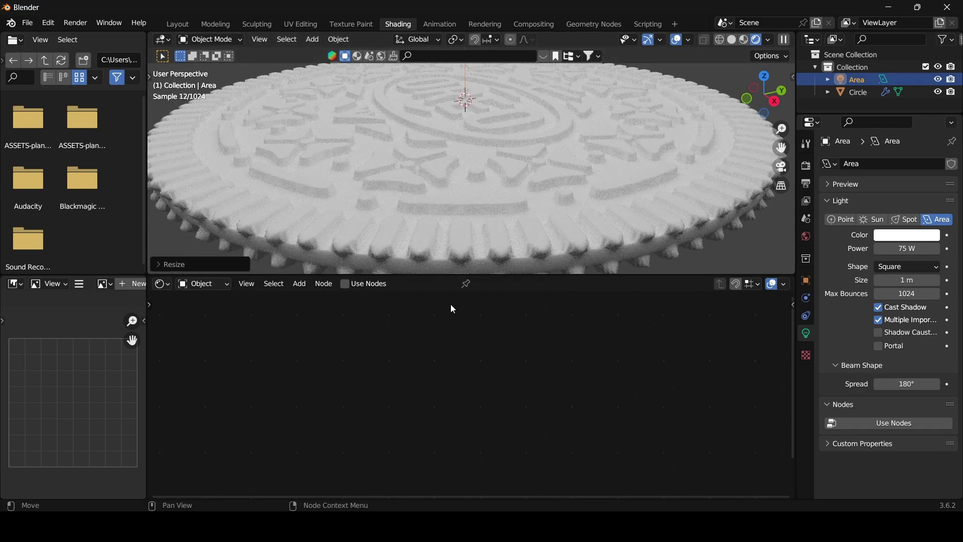
left_click(456, 238)
left_click(485, 283)
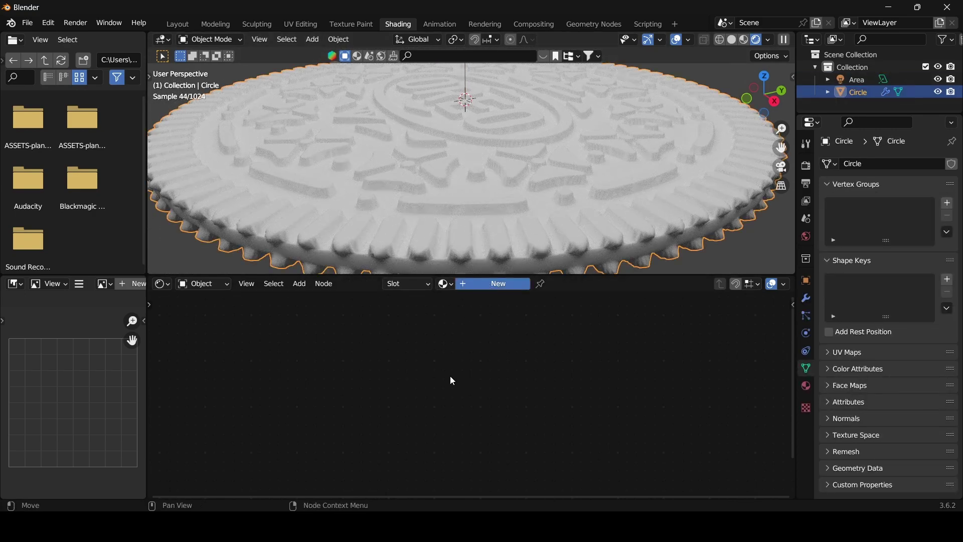
Darken the cookie material's base color to a near-black grey with a value of 0.065.
scroll(588, 407, "up", 4)
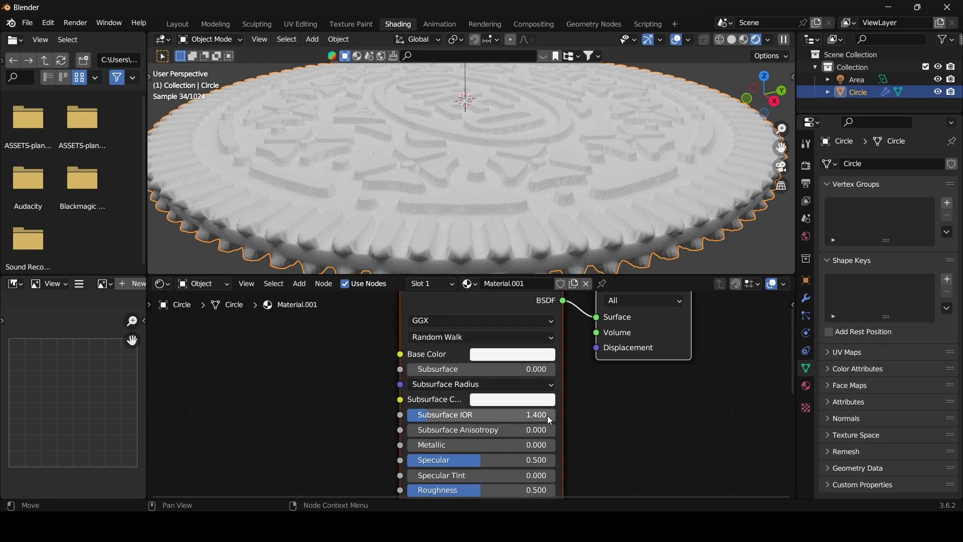
left_click(527, 339)
left_click(628, 173)
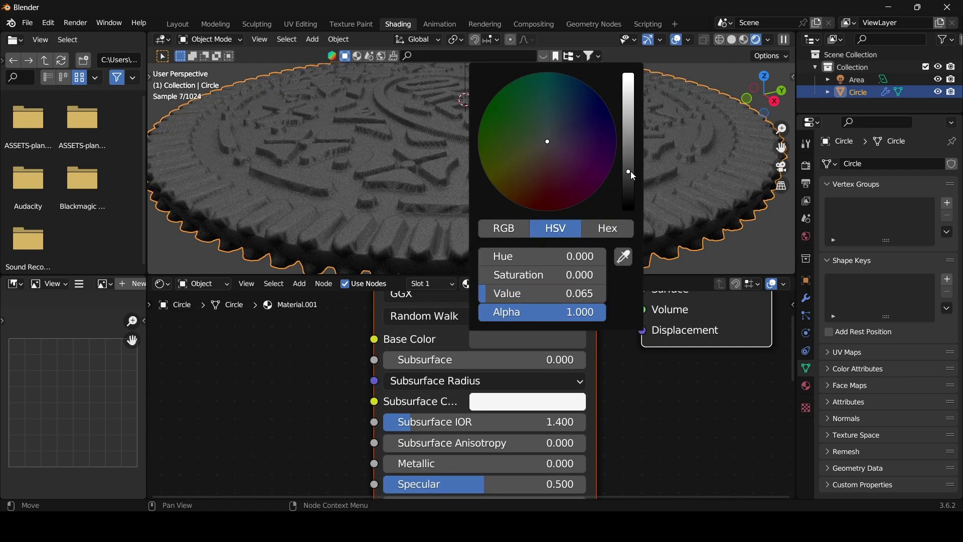
left_click(295, 391)
Add a Noise Texture node in the free space before the Principled BSDF.
middle_click_drag(296, 390, 537, 382)
key("shift+a")
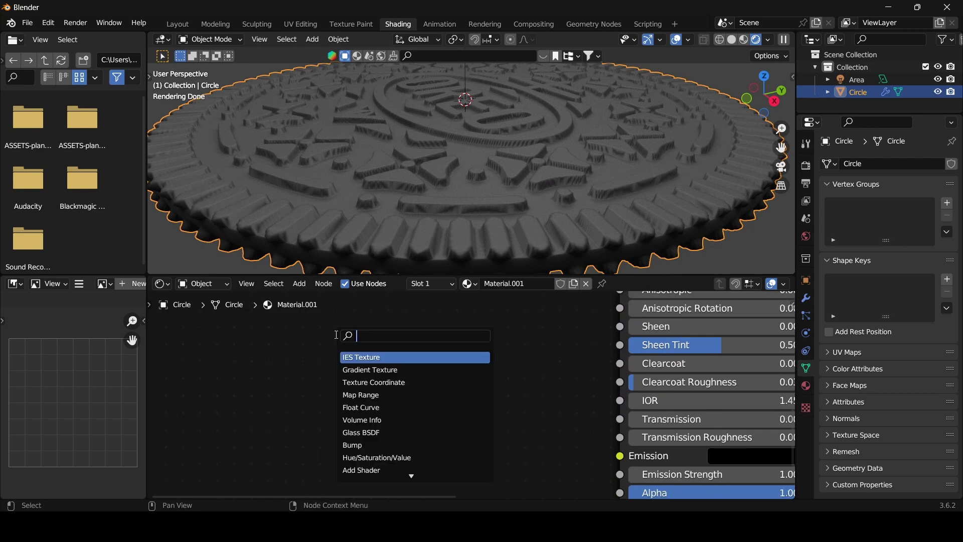
type("nois")
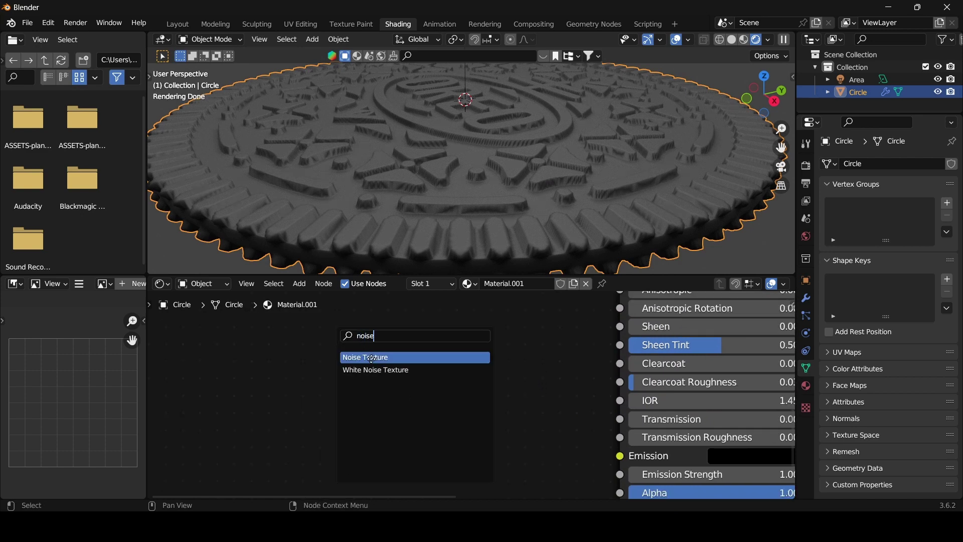
type("e")
left_click(372, 357)
left_click(414, 369)
Add a Bump node between the Noise Texture and the Principled BSDF.
scroll(415, 372, "down", 1)
key("shift+a")
left_click(495, 366)
type("bump")
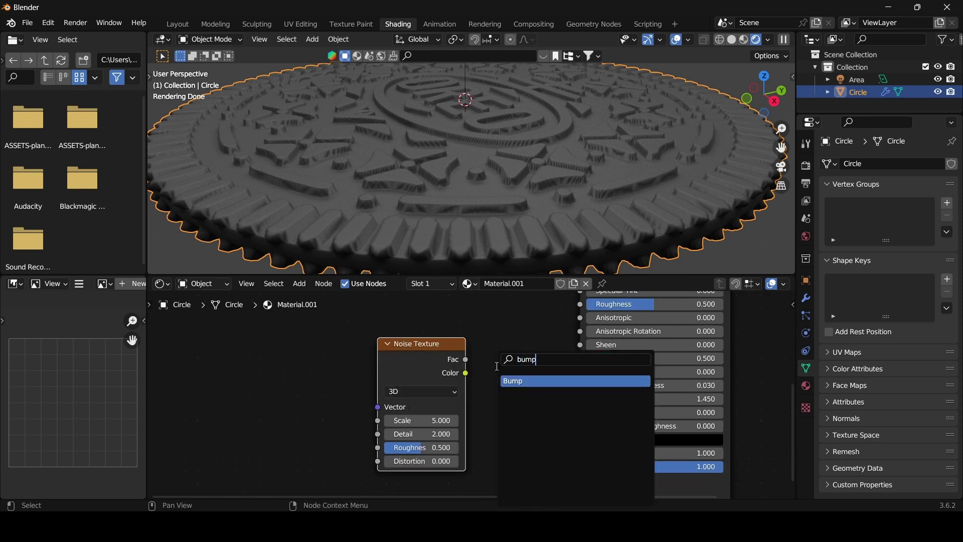
left_click(524, 381)
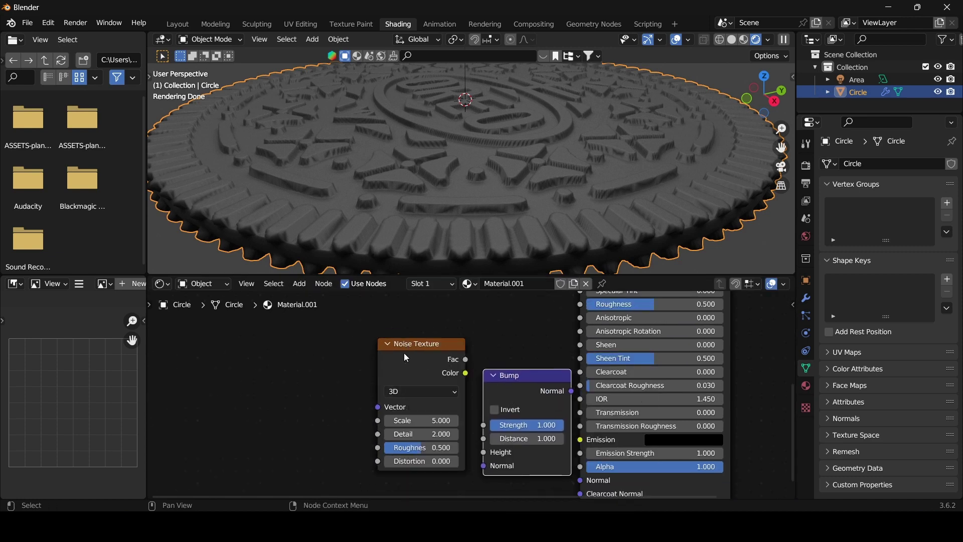
Connect the Noise Texture's Fac to the Bump node's Height and the Bump's Normal to the Principled BSDF's Normal.
left_click_drag(406, 358, 382, 350)
left_click_drag(442, 354, 484, 452)
left_click_drag(516, 386, 580, 413)
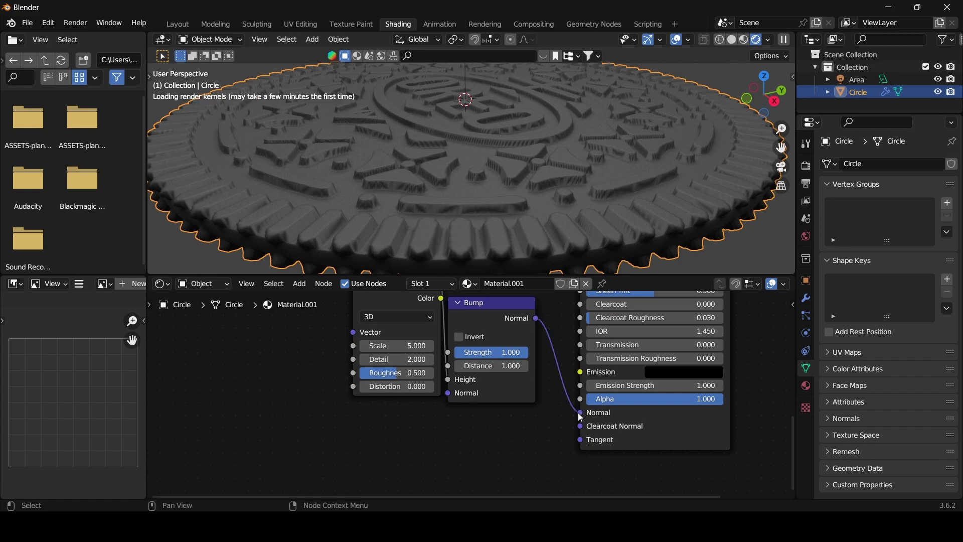
Move the Noise Texture node away from the Bump node and raise its scale to 90.9.
scroll(397, 439, "up", 3)
middle_click_drag(485, 294, 512, 318)
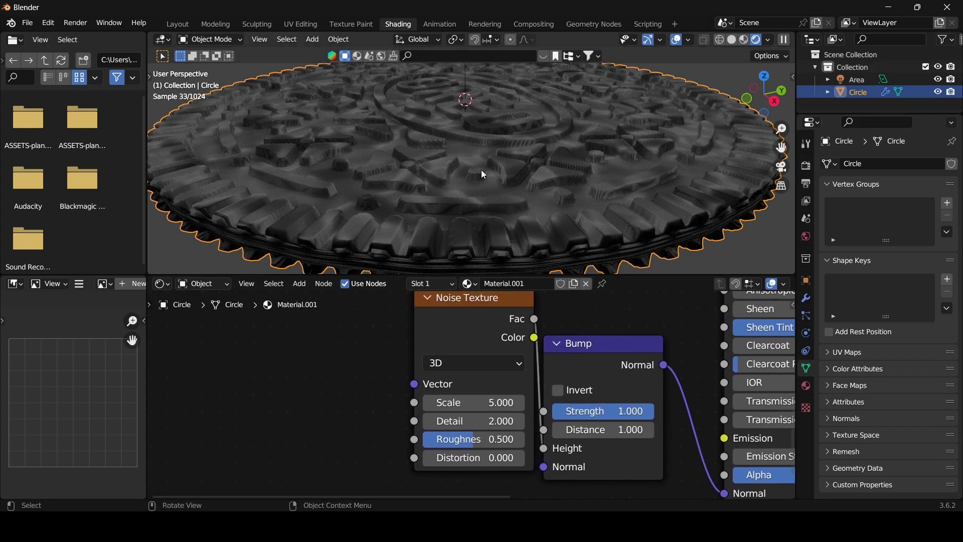
left_click_drag(491, 315, 463, 324)
left_click_drag(466, 411, 692, 411)
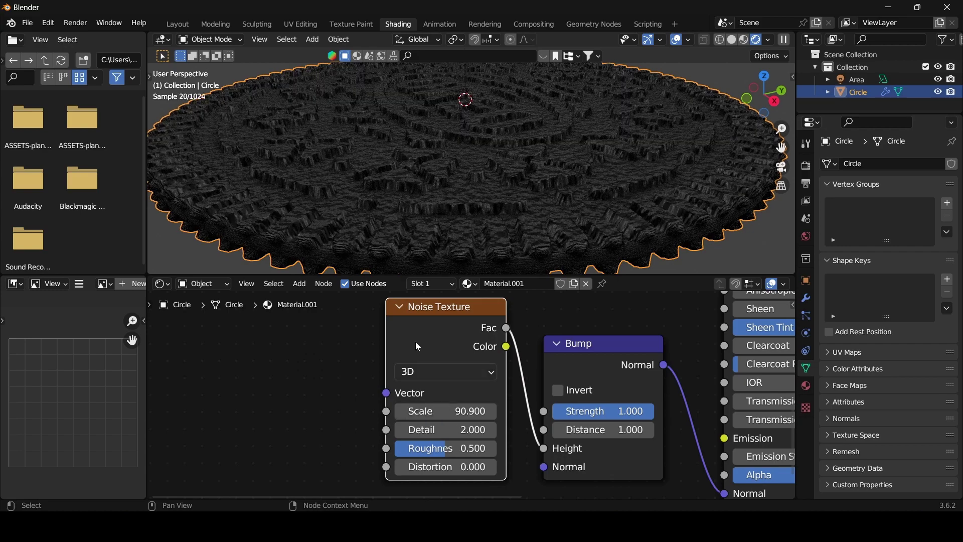
Add Texture Coordinate and Mapping nodes to the Noise Texture and drive the mapping with Object coordinates.
scroll(420, 308, "down", 4)
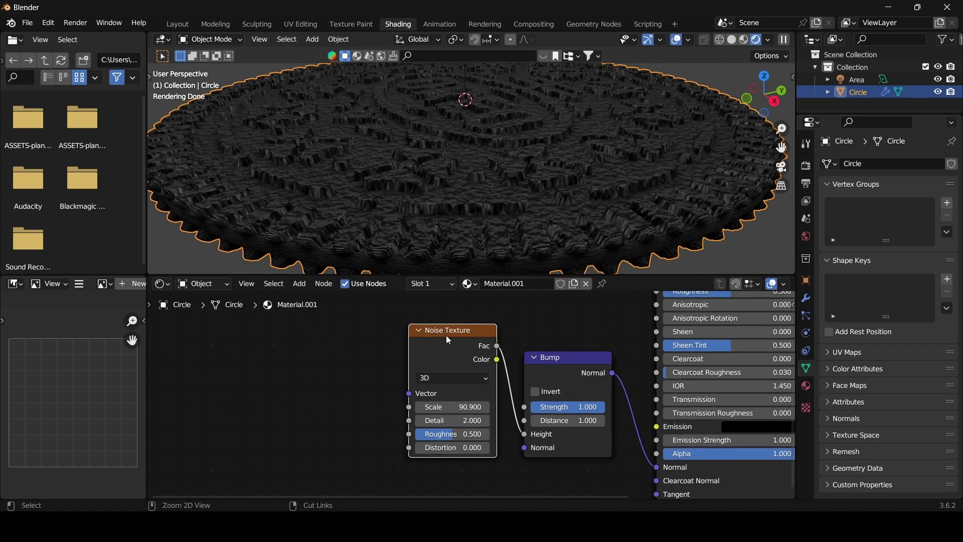
key("ctrl+t")
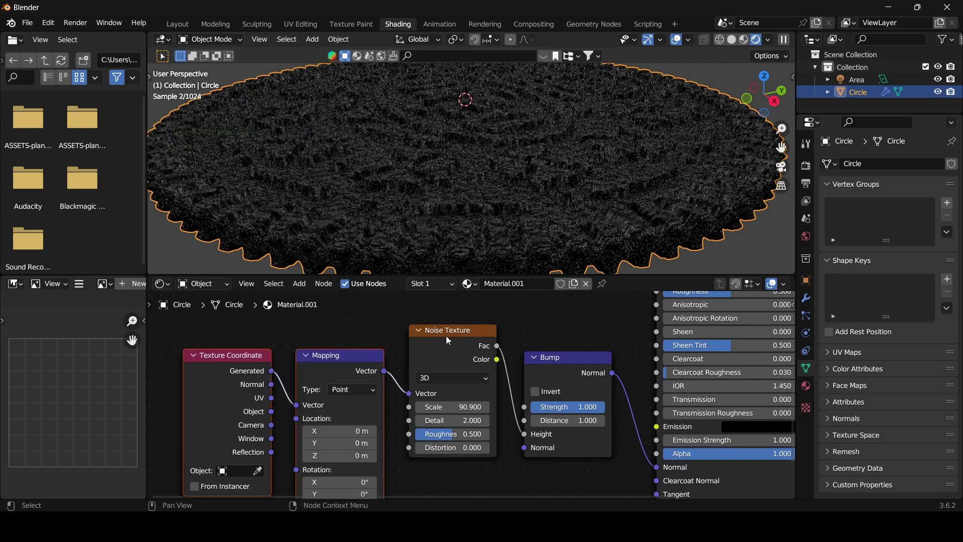
left_click_drag(271, 412, 296, 406)
Check the bump grain up close and far away, and set the Noise Texture's scale to 94.3.
scroll(444, 242, "up", 5)
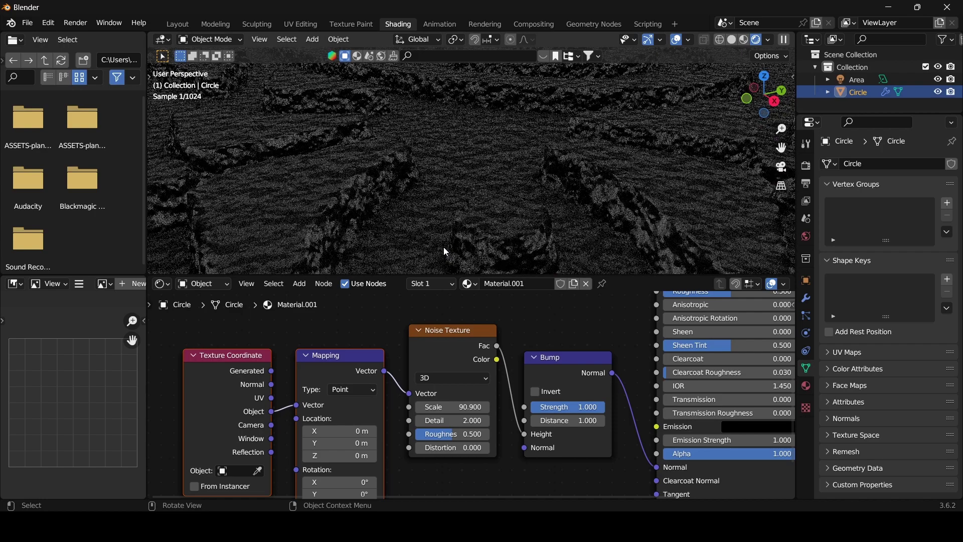
scroll(615, 187, "down", 4)
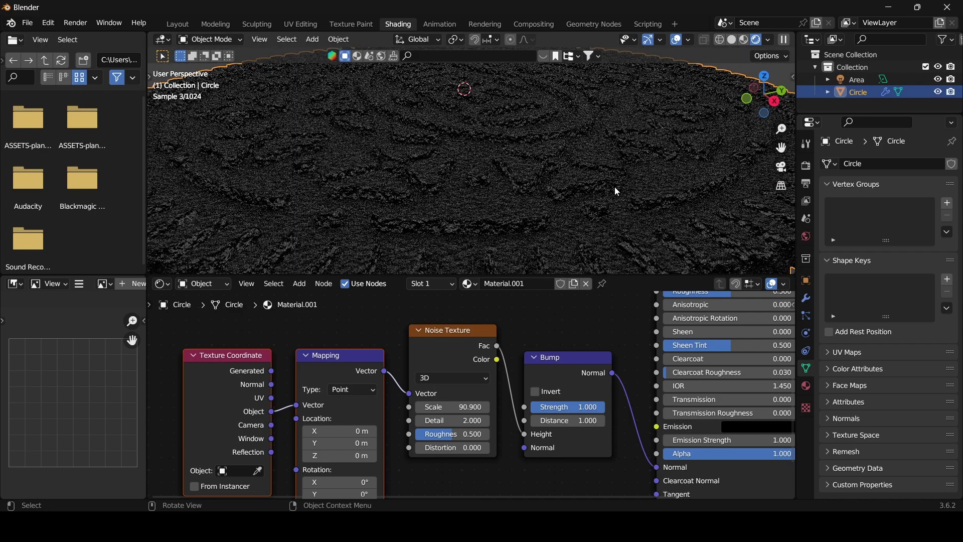
scroll(656, 179, "up", 9)
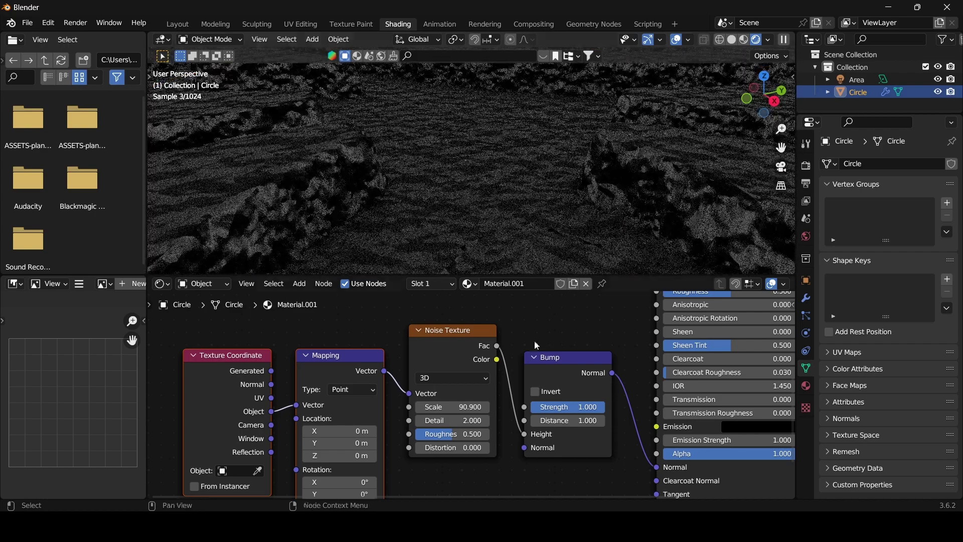
left_click_drag(451, 406, 469, 407)
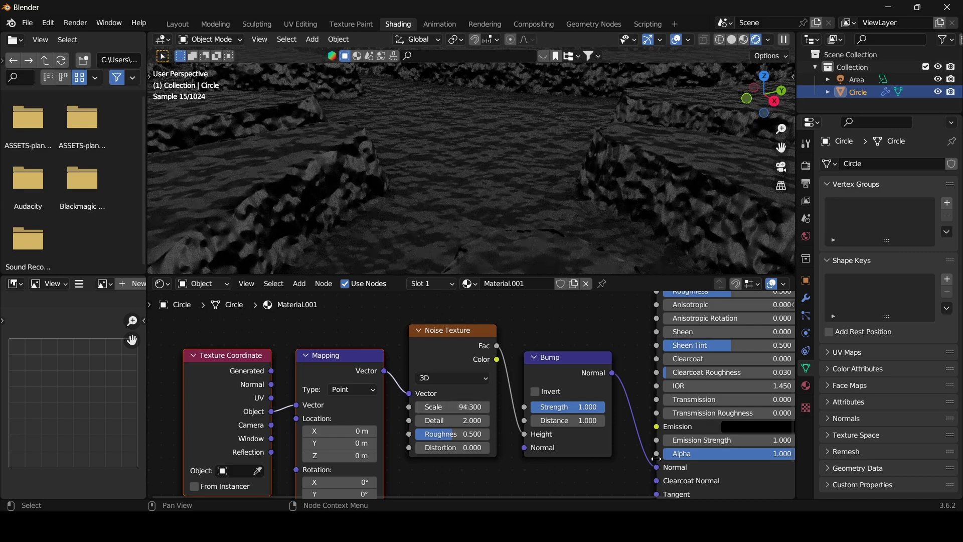
Set the Bump node's strength to 0.713 and its distance to 2.
left_click_drag(590, 410, 569, 410)
left_click(571, 420)
type("2")
key("Return")
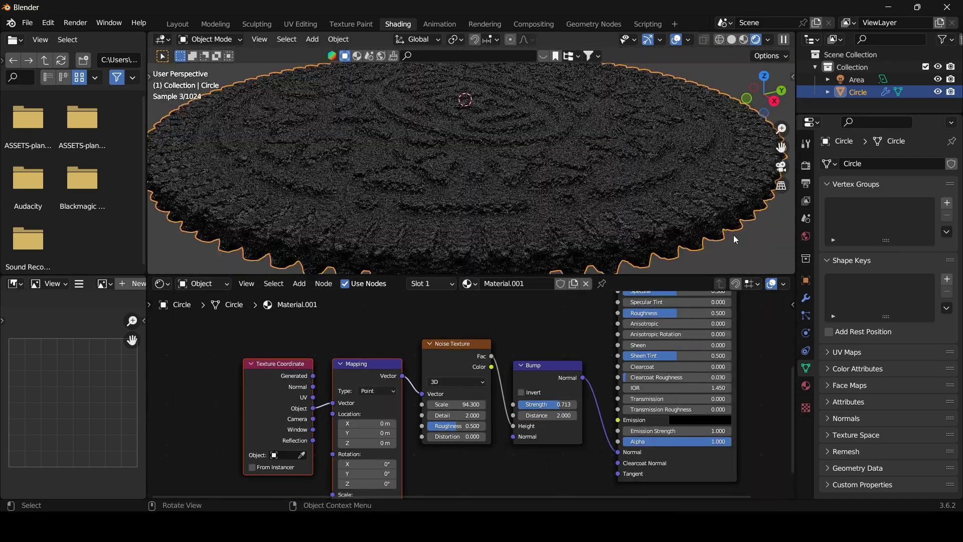
Deselect the cookie and reduce the Bump node's strength to about 0.53 while judging the surface from an angle.
key("alt+a")
mouse_move(763, 96)
left_mouse_down()
mouse_move(763, 80)
mouse_move(765, 100)
left_mouse_up()
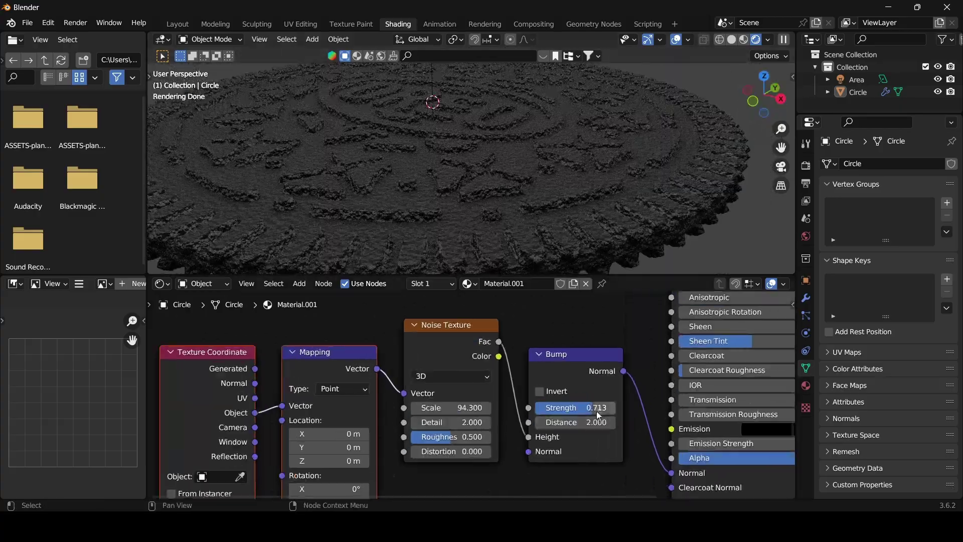
left_click_drag(598, 414, 580, 415)
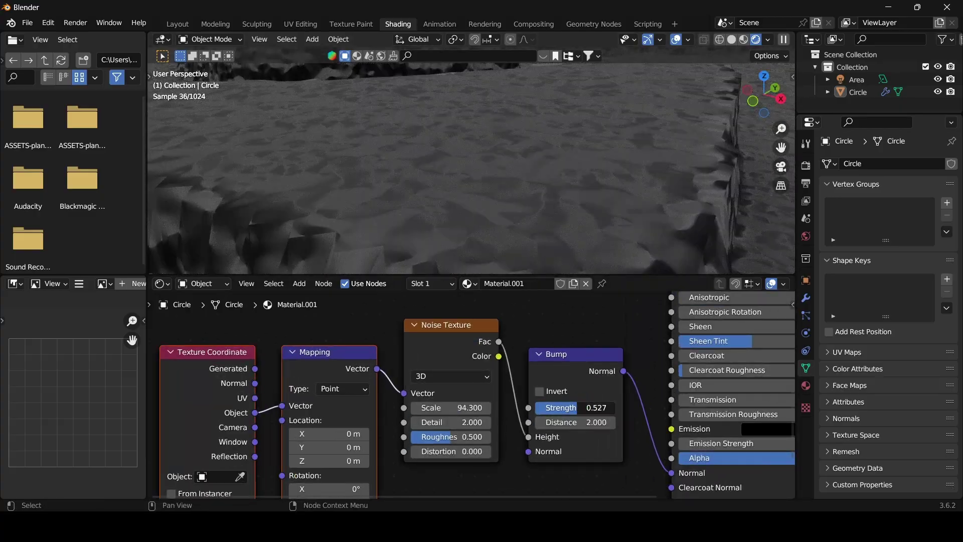
left_click_drag(598, 414, 587, 414)
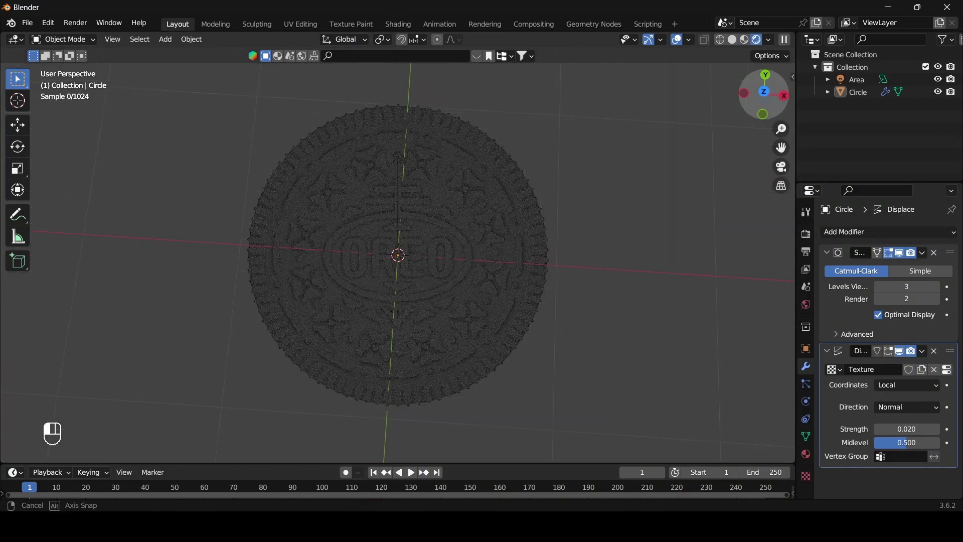
Raise the roughness of the cookie's material to about 0.968.
left_click_drag(764, 94, 717, 25)
left_click(401, 136)
left_click(805, 401)
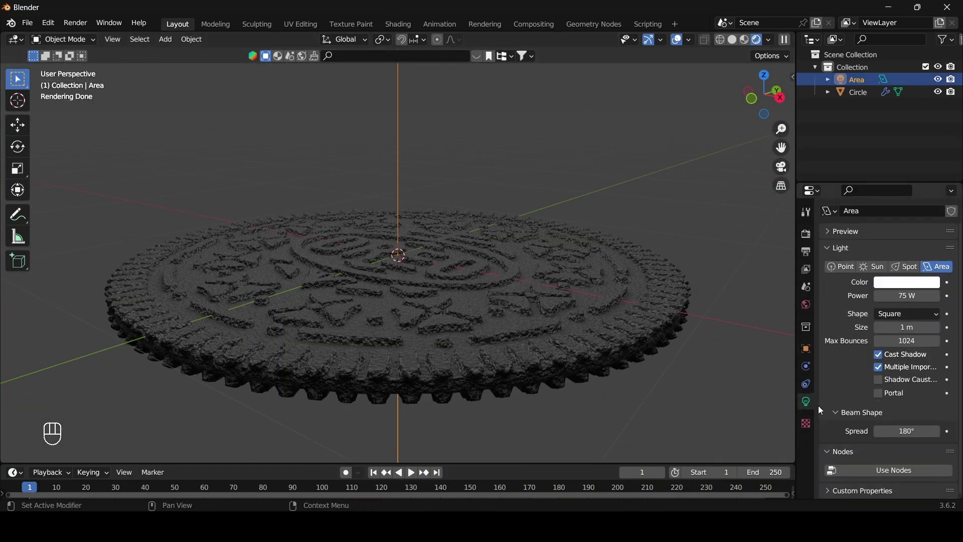
key("Return")
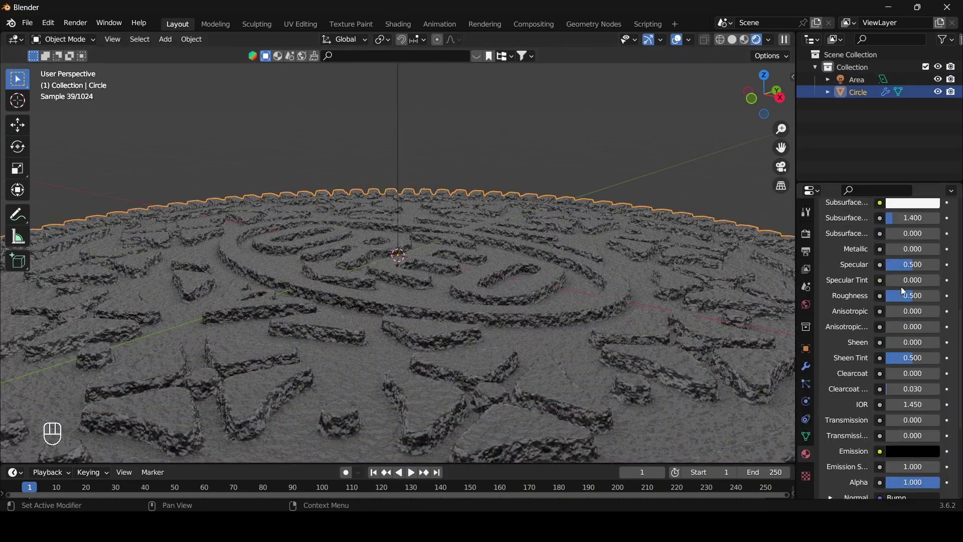
left_click_drag(903, 291, 938, 291)
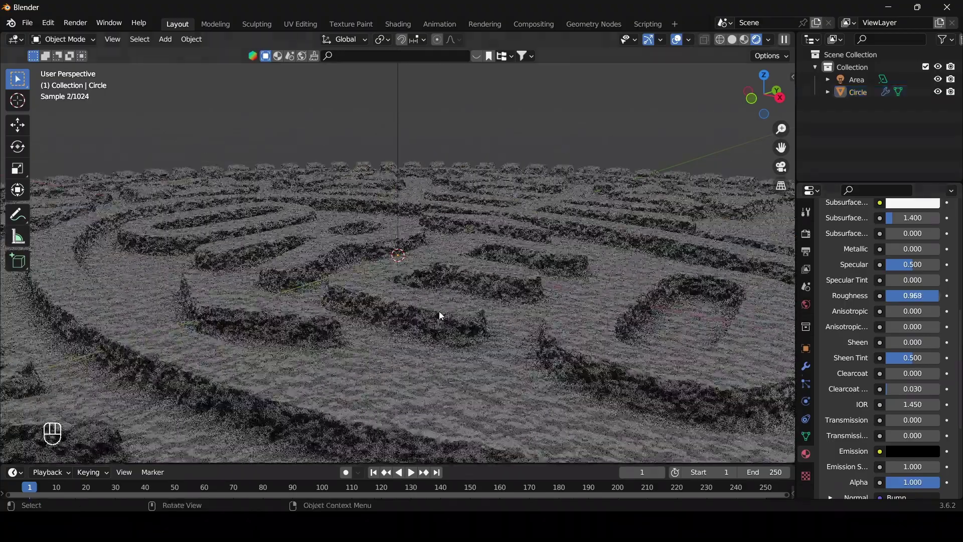
Set the cookie material's base color to a very dark brown with hue 0.049 and saturation 1.
scroll(439, 311, "up", 1)
scroll(903, 221, "up", 10)
left_click(913, 393)
left_click_drag(930, 273, 930, 300)
left_click_drag(884, 273, 861, 304)
left_click(922, 392)
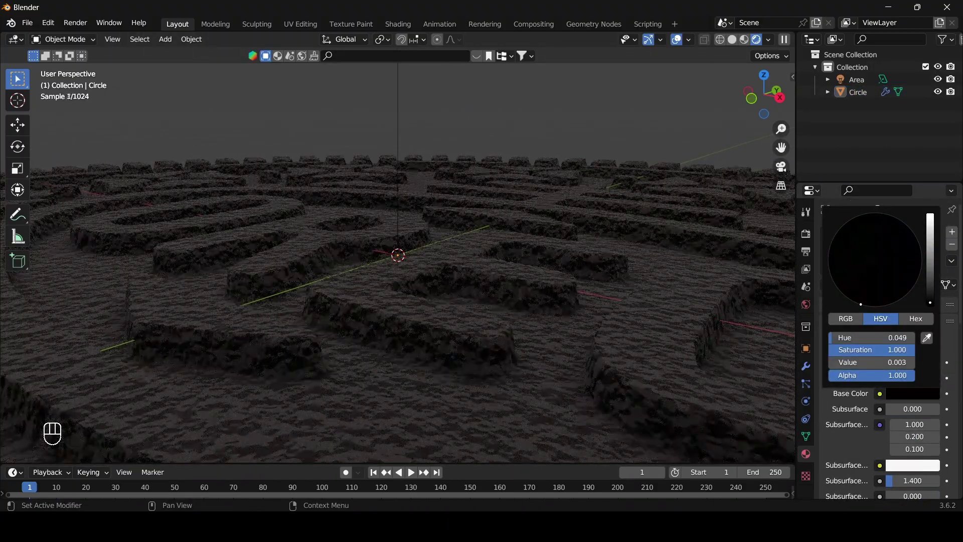
scroll(570, 212, "down", 6)
left_click_drag(758, 92, 750, 160)
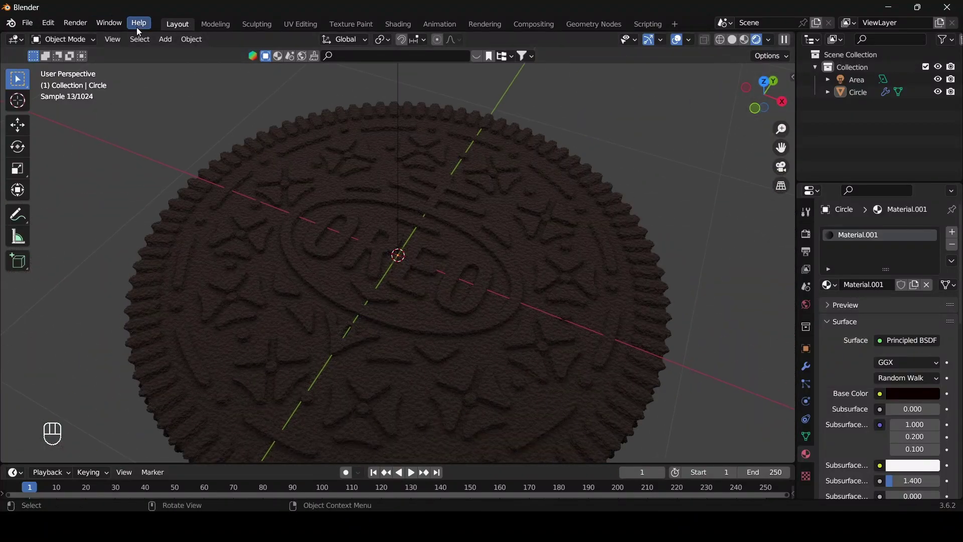
From the front orthographic view, set the cookie wafer's origin to its geometry.
left_click(685, 184)
scroll(703, 171, "down", 1)
left_click(754, 108)
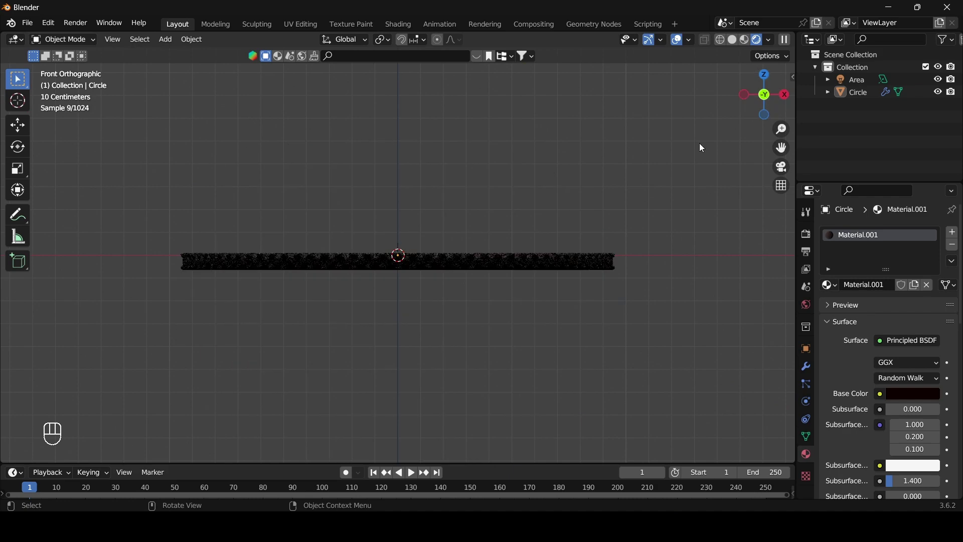
right_click(526, 251)
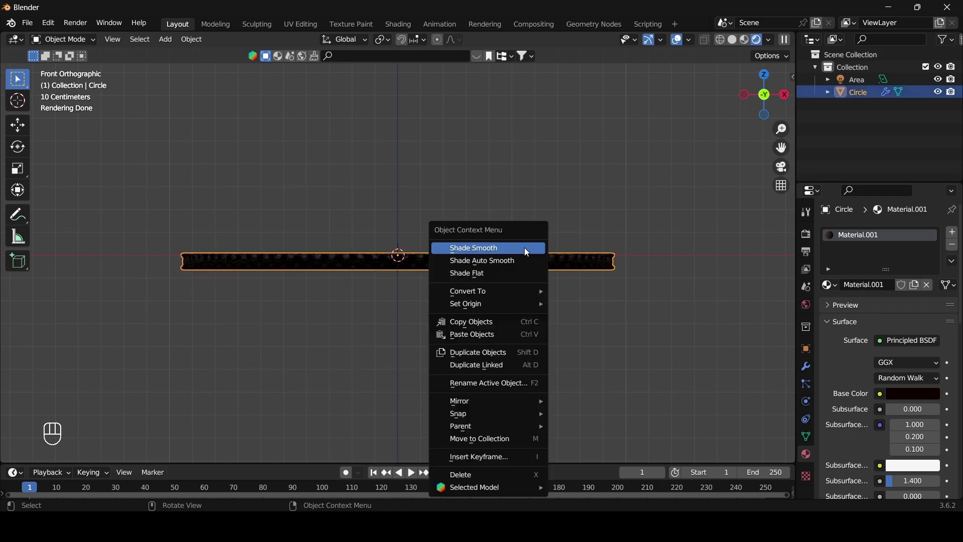
mouse_move(533, 304)
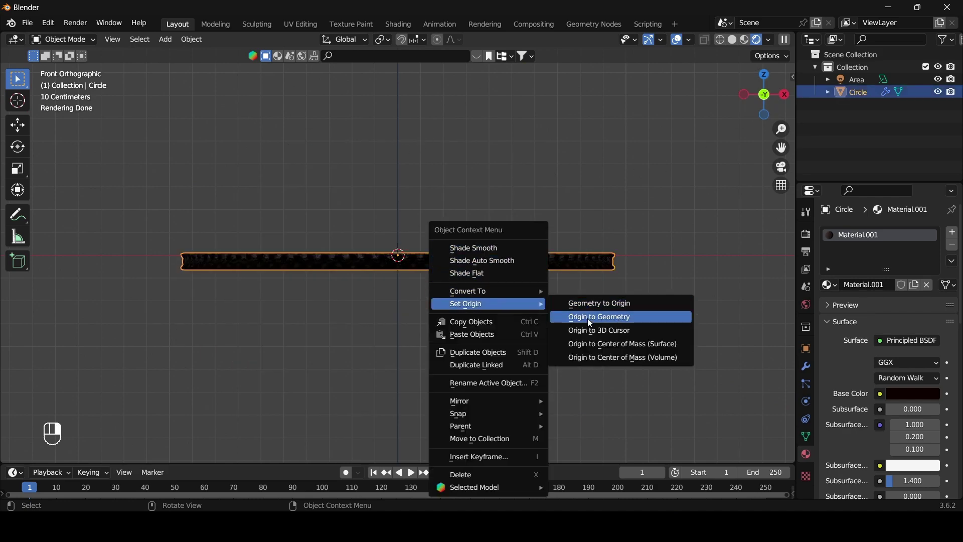
key("Return")
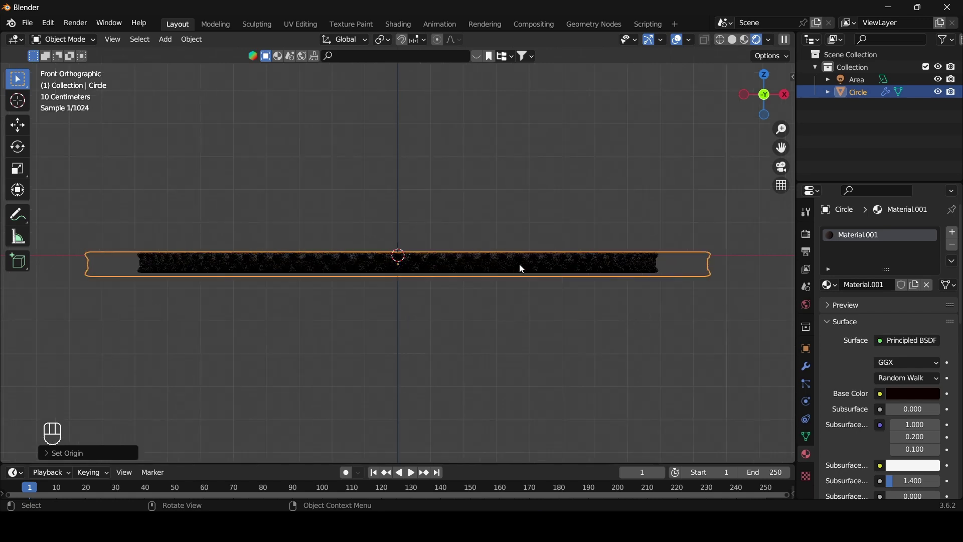
Raise the cookie wafer about 1 m along the Z axis.
key("g")
key("z")
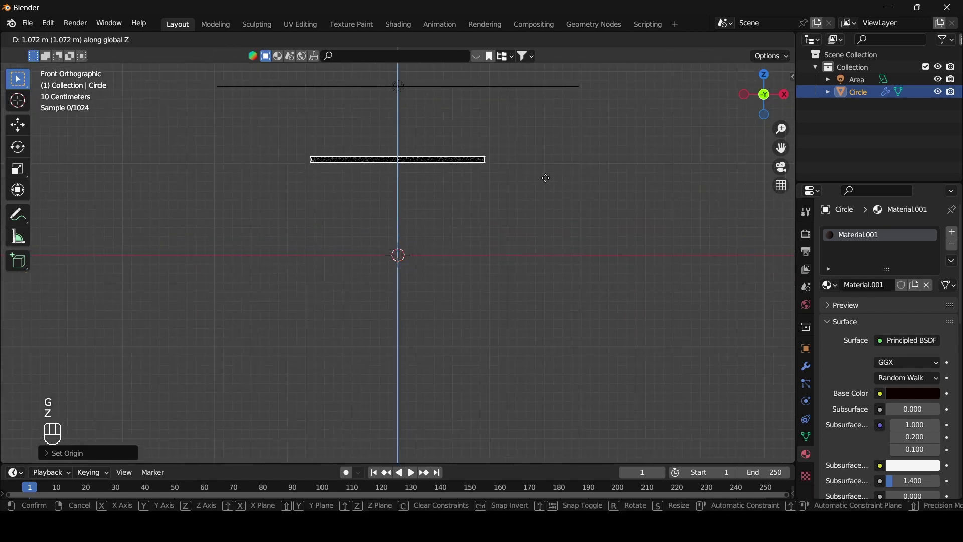
left_click(539, 199)
Add a cylinder at the world origin and scale it down to slightly less than the wafer's width.
key("shift+a")
mouse_move(393, 210)
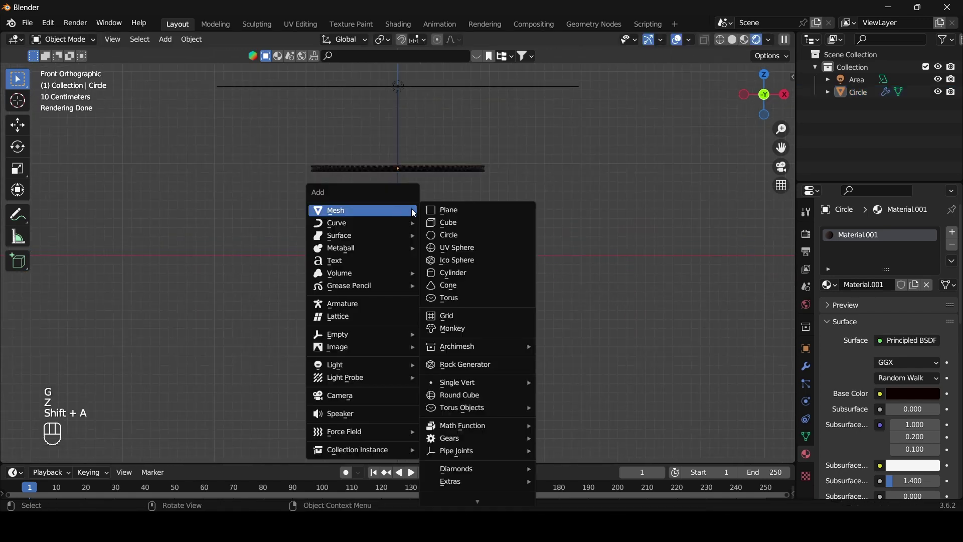
left_click(465, 273)
scroll(552, 235, "down", 4)
key("s")
left_click(562, 289)
Flatten the cylinder along Z into a thin disc for the cream filling.
scroll(547, 261, "up", 3)
key("s")
key("z")
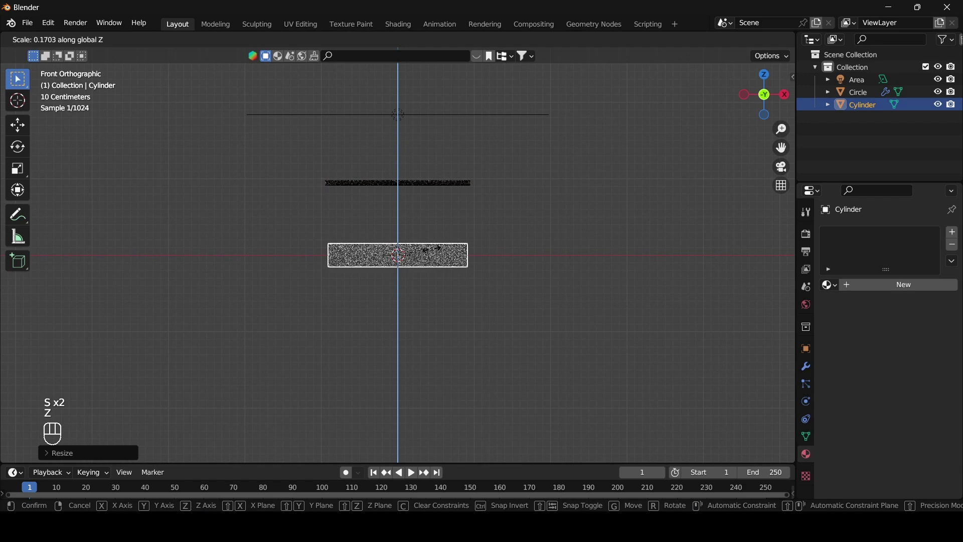
left_click(408, 261)
Move the cylinder up along Z until it sits directly under the wafer.
scroll(447, 252, "up", 5)
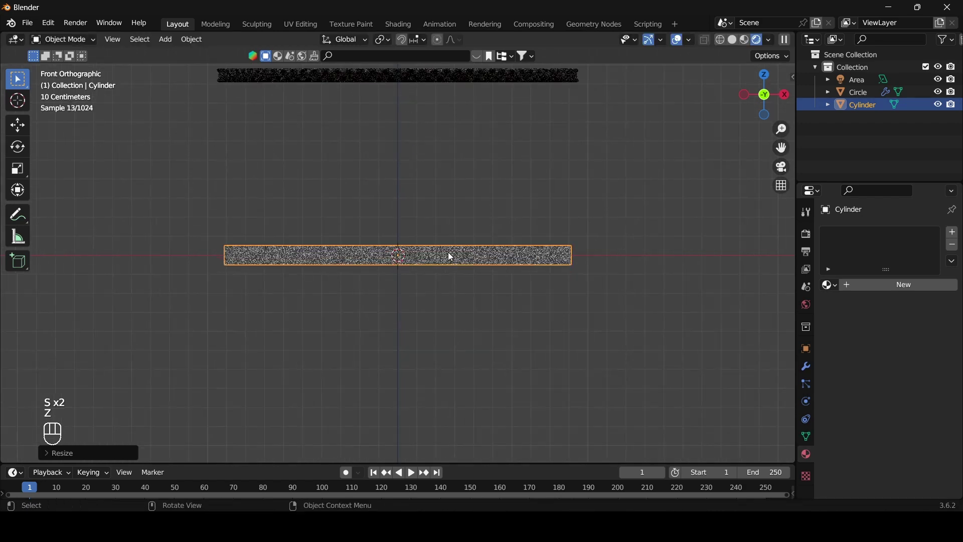
key("g")
key("z")
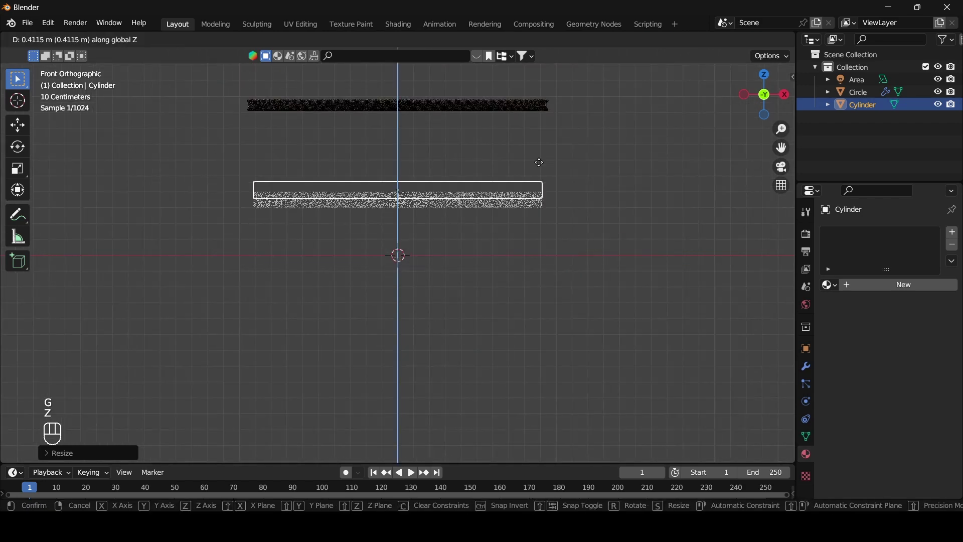
left_click(531, 138)
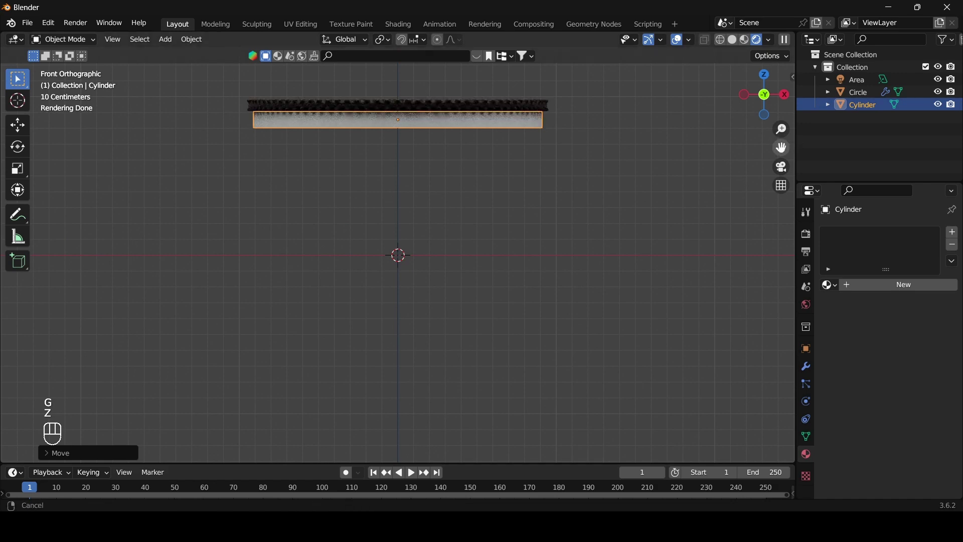
Enlarge the cylinder slightly so its edge comes closer to the wafer's rim.
left_click_drag(781, 147, 784, 219)
scroll(574, 243, "up", 3)
key("s")
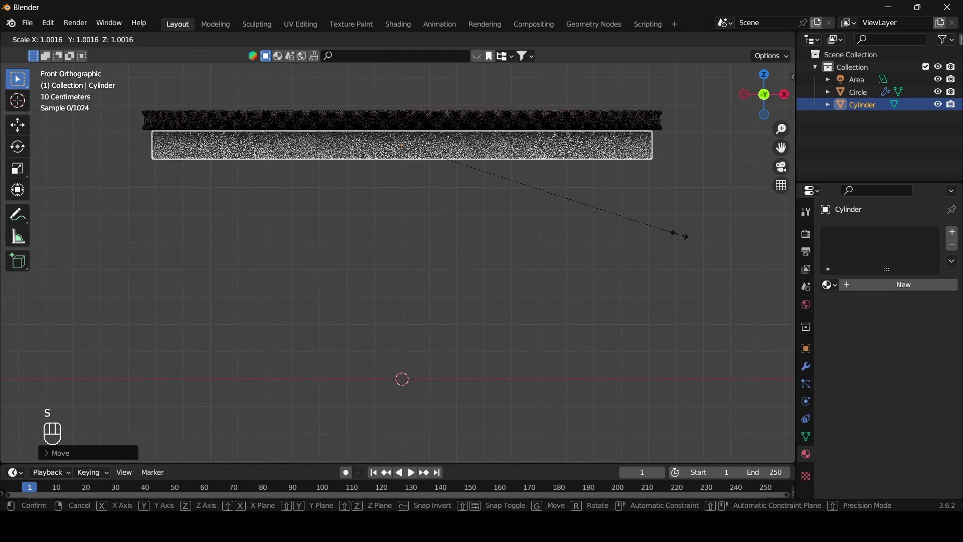
left_click(685, 238)
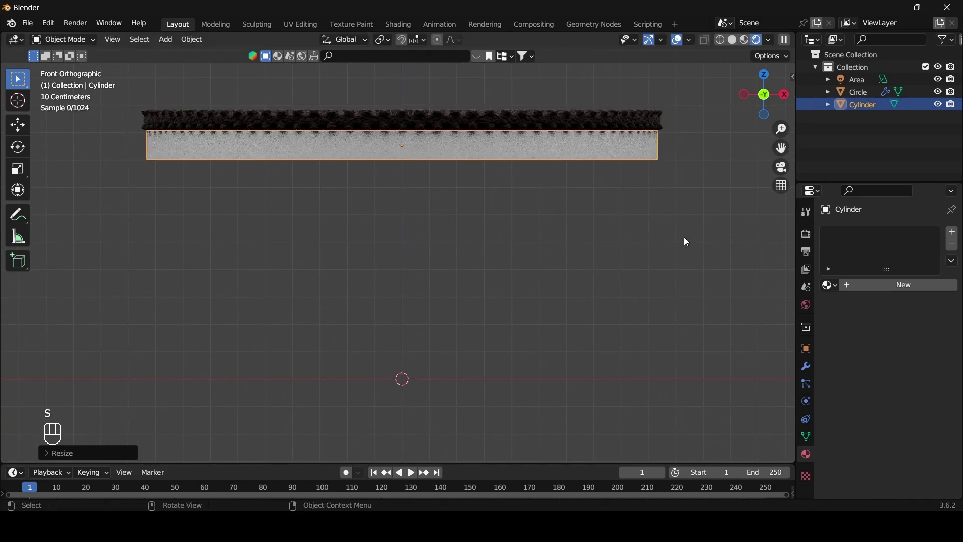
Loop-cut the cylinder's side in Edit Mode without sliding the new edges.
key("Tab")
key("Tab")
key("Tab")
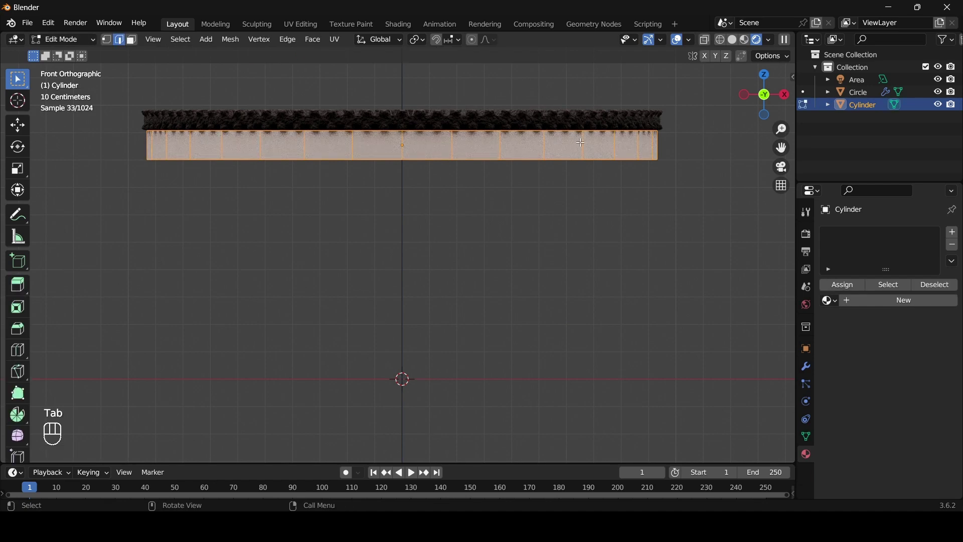
left_click(641, 145)
right_click(705, 183)
key("Tab")
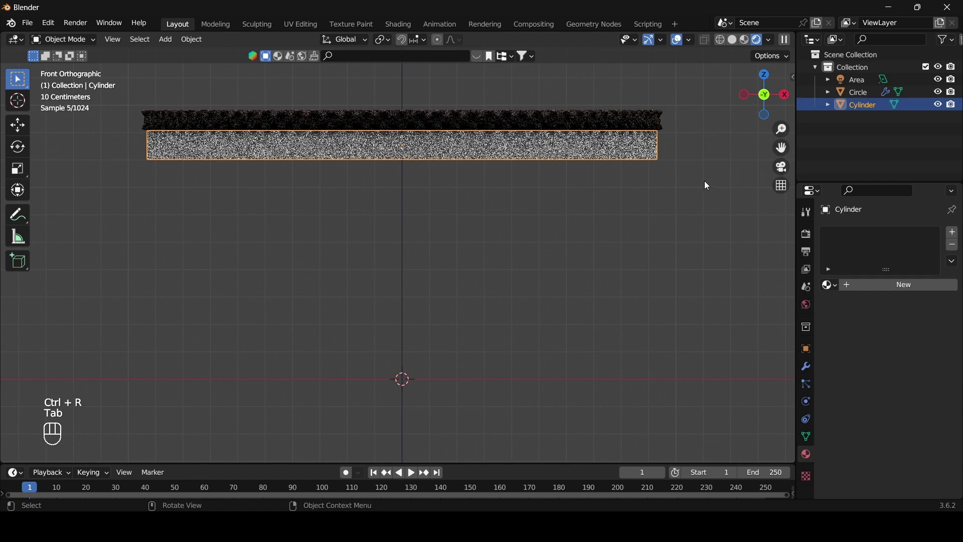
Add a Subdivision Surface modifier to the cylinder, removing the Triangulate modifier picked by mistake.
left_click(806, 365)
key("ctrl+a")
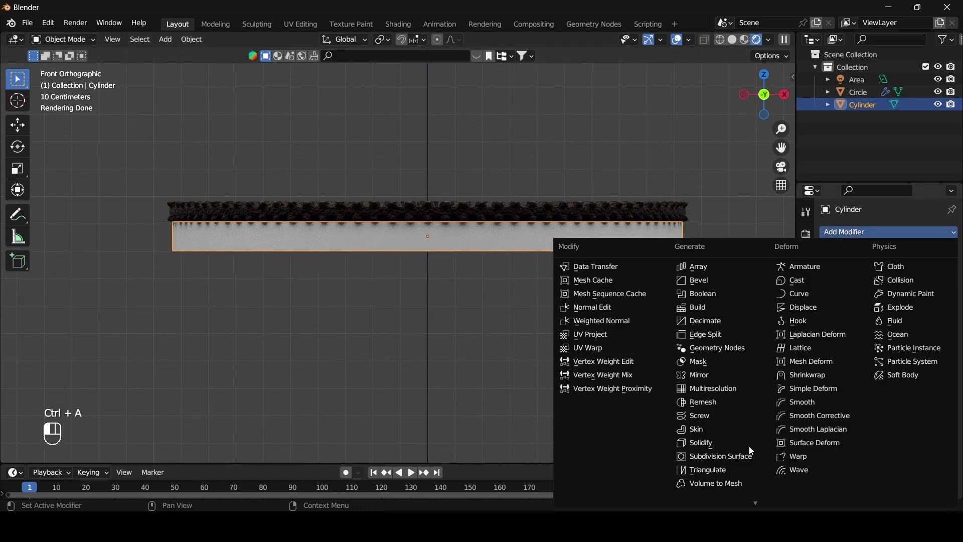
left_click(745, 464)
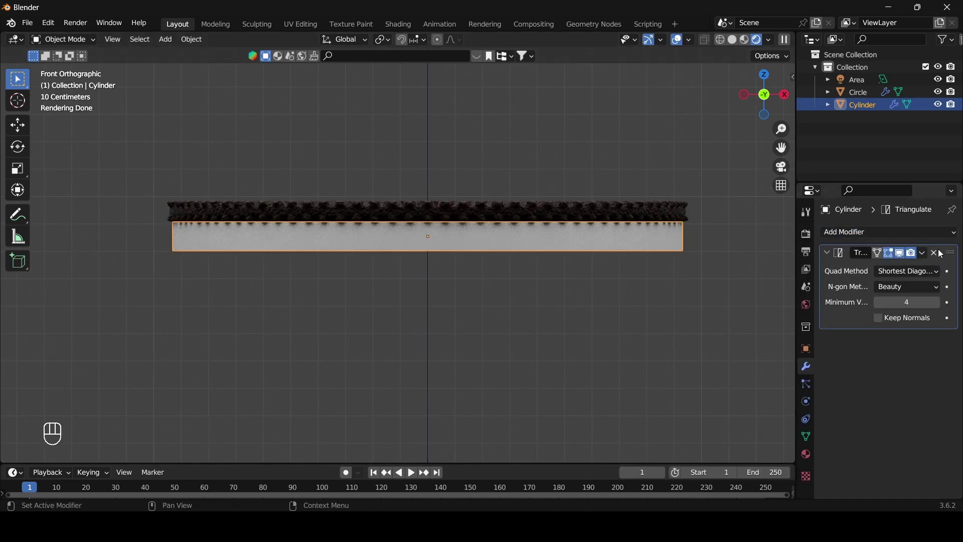
left_click(941, 255)
left_click(931, 230)
left_click(732, 457)
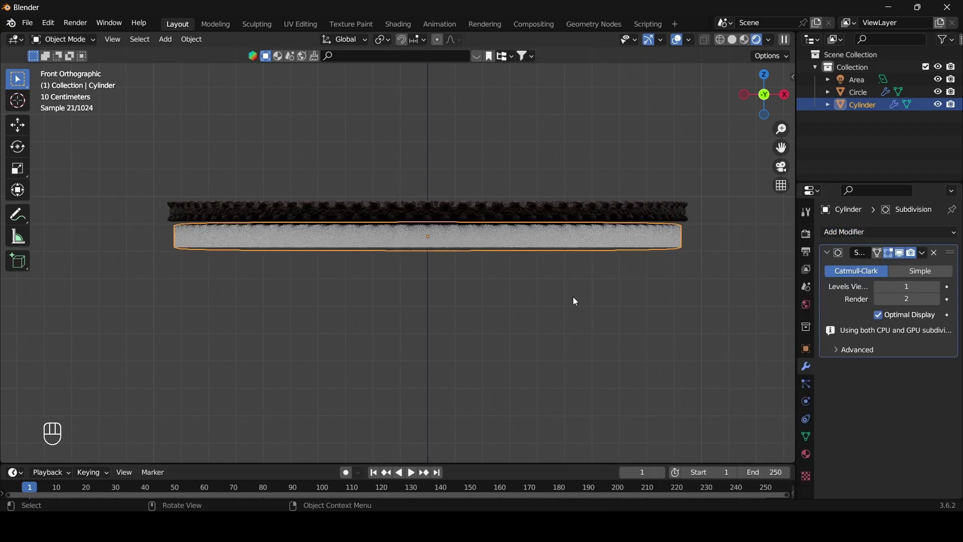
Move the cream cylinder up slightly along Z to close the gap beneath the wafer.
scroll(602, 296, "up", 3)
left_click(642, 297)
scroll(547, 208, "up", 1)
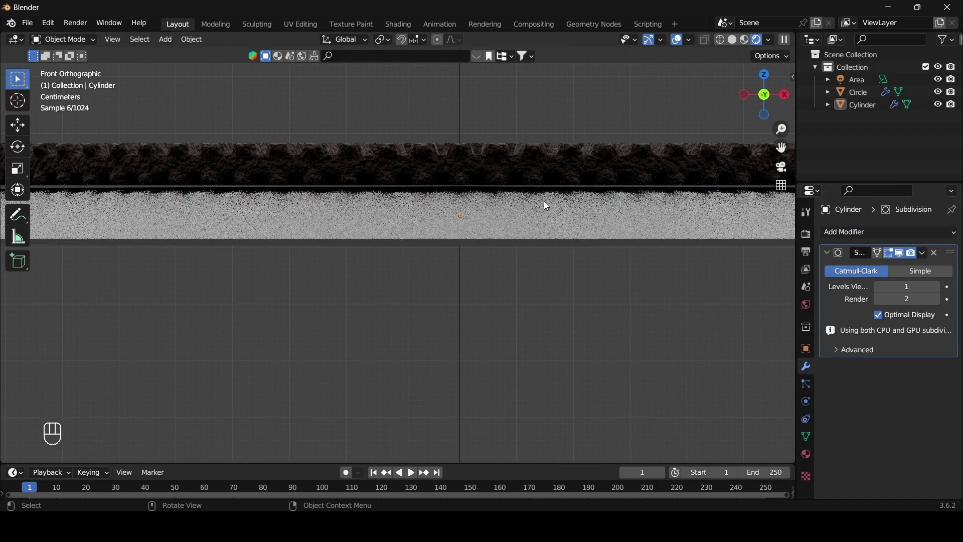
left_click(547, 205)
key("g")
key("z")
left_click(579, 266)
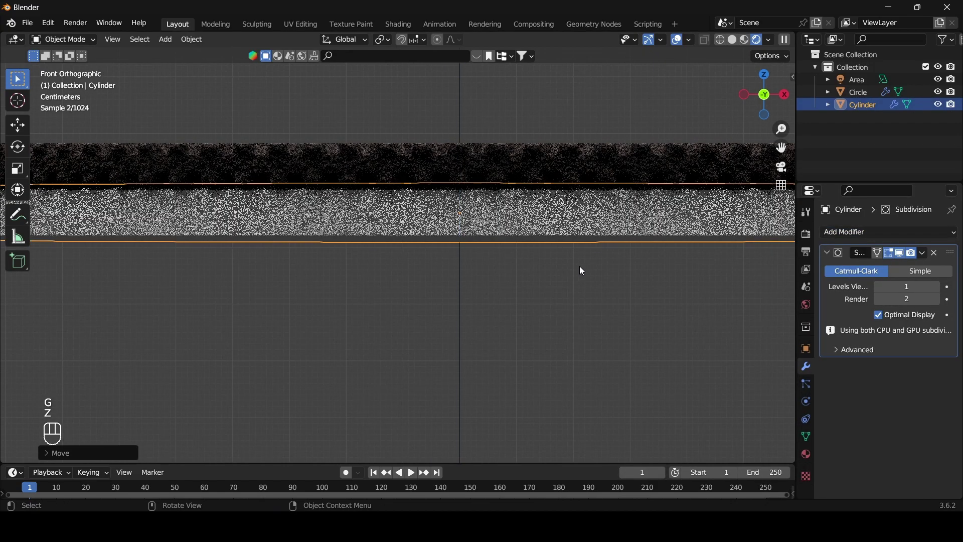
left_click(454, 253)
scroll(451, 258, "down", 5)
Duplicate the wafer and place the copy along Z directly beneath the cream cylinder.
left_click(515, 231)
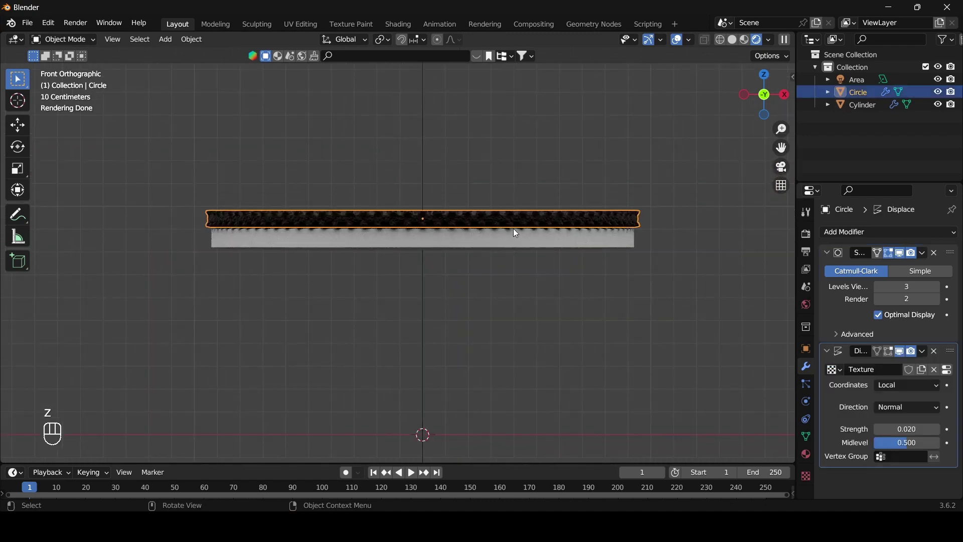
key("shift+d")
key("z")
left_click(517, 264)
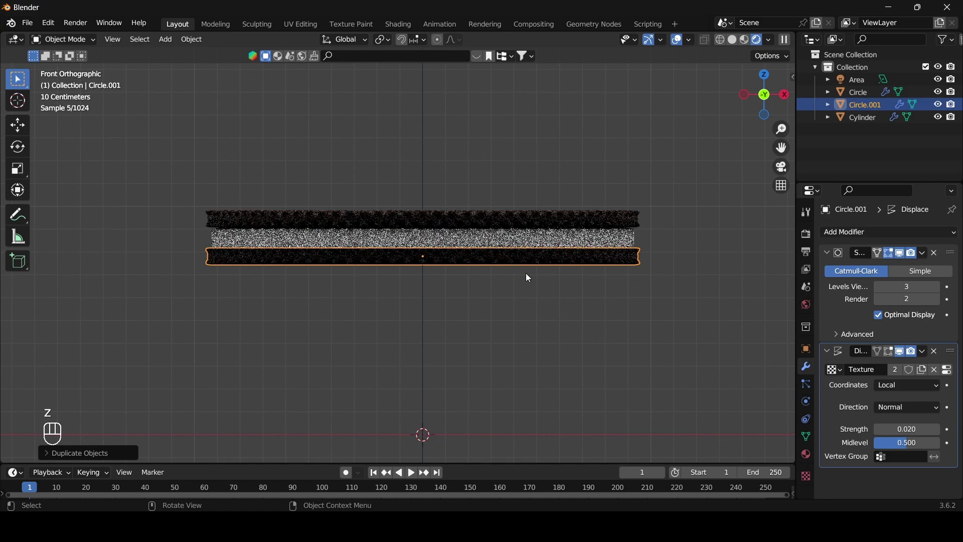
Rotate the lower wafer 180 degrees around the Y axis so its embossing faces down.
key("r")
key("x")
type("y")
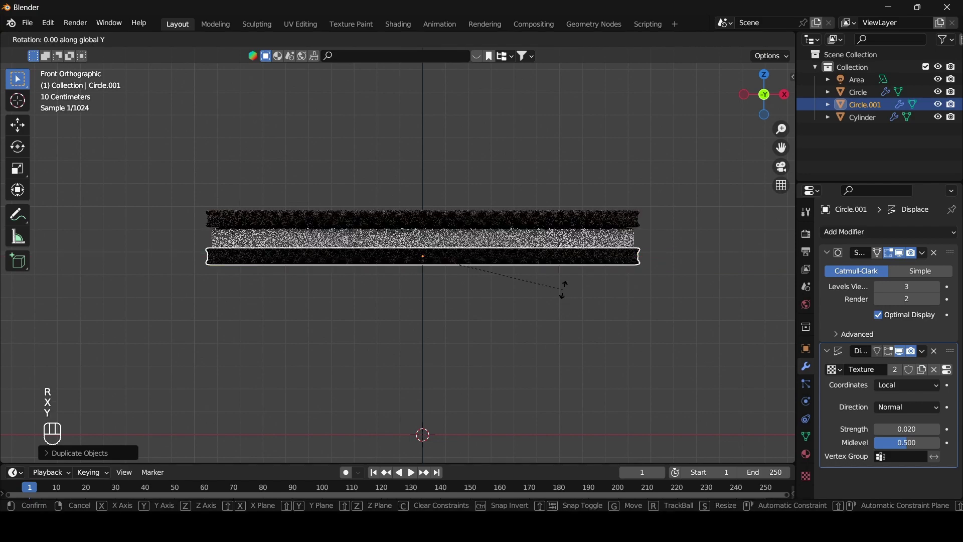
type("180")
left_click(565, 293)
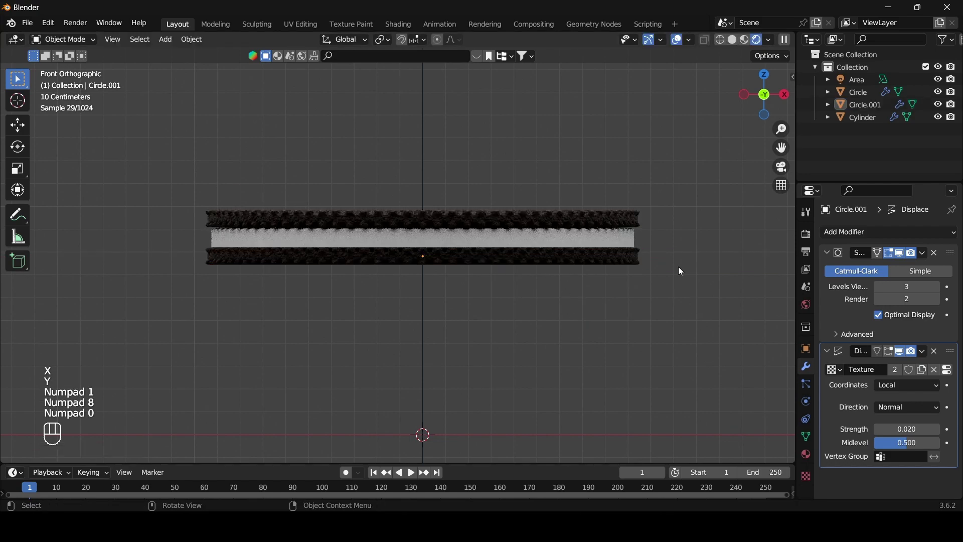
Check the flipped wafer from an angle and nudge it up along Z against the cream.
left_click_drag(750, 96, 787, 76)
left_click(760, 94)
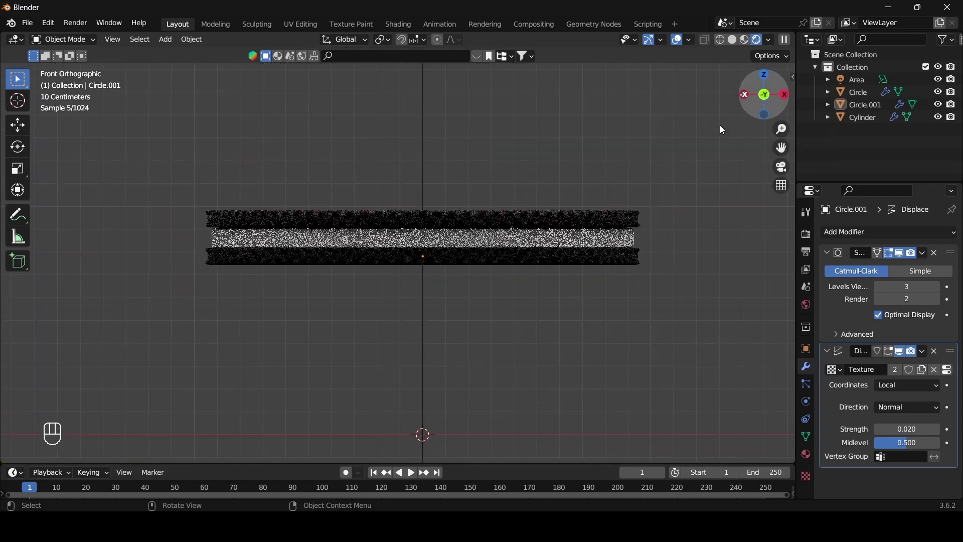
scroll(453, 273, "up", 4)
left_click(453, 273)
key("g")
key("z")
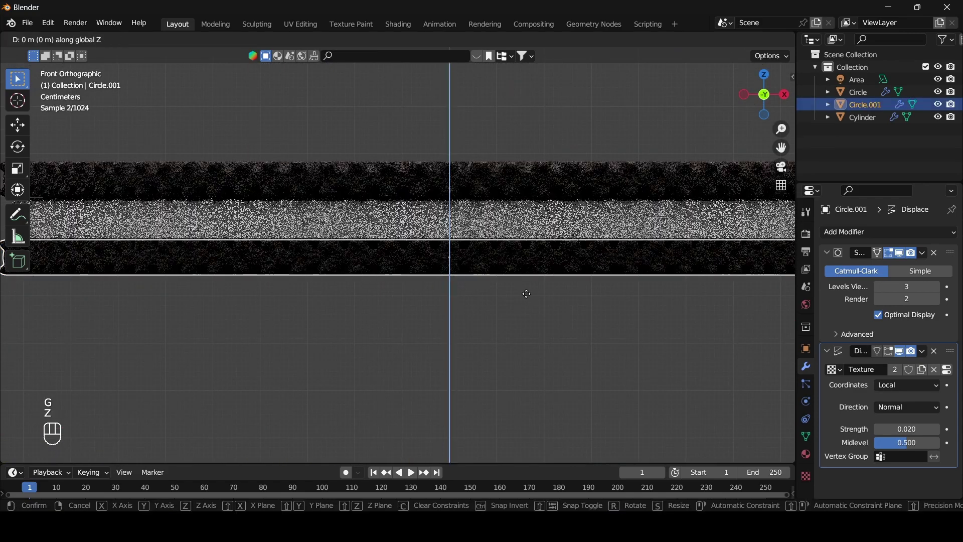
left_click(526, 292)
left_click(523, 335)
scroll(519, 335, "down", 6)
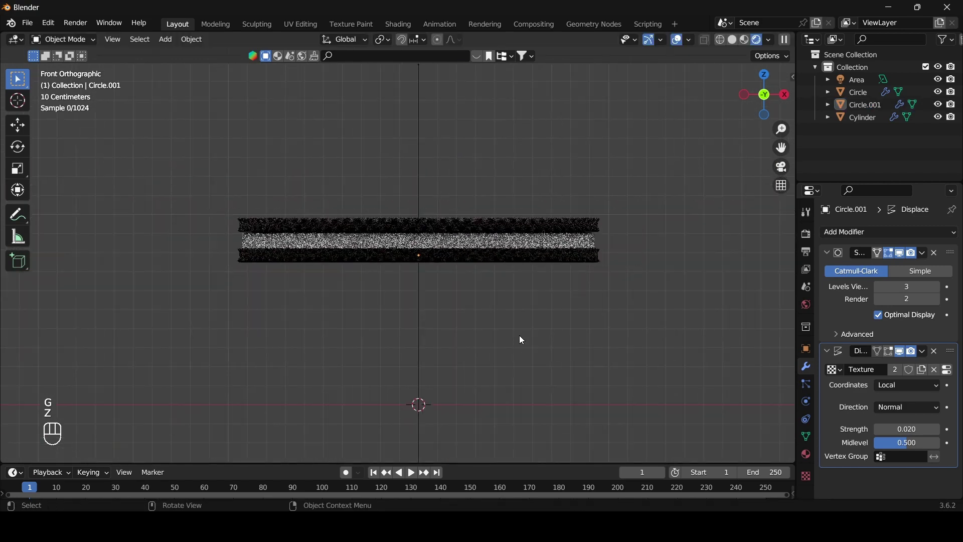
Add a plane at the world origin below the cookie and scale it up uniformly.
scroll(518, 335, "down", 3)
left_click_drag(756, 99, 757, 122)
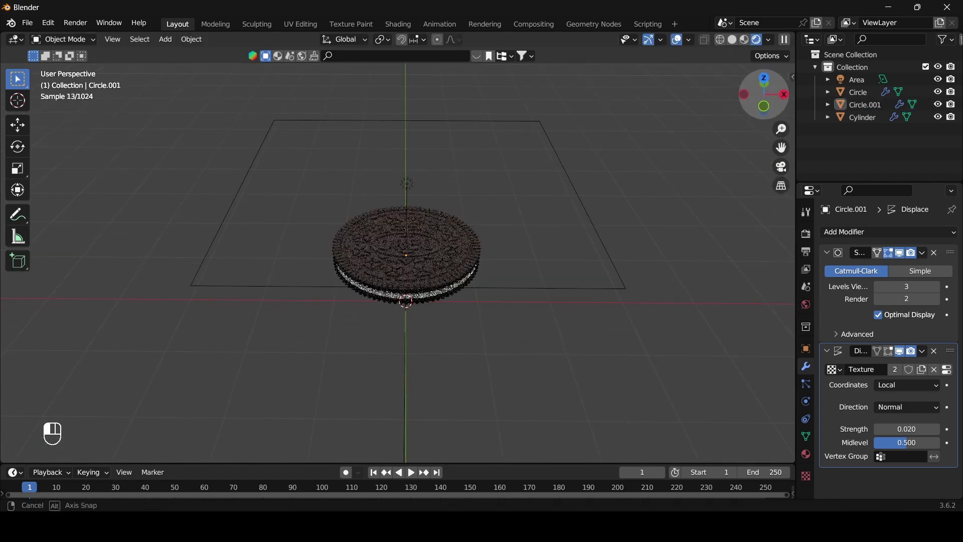
key("shift+a")
left_click(501, 121)
scroll(454, 321, "down", 4)
key("s")
left_click(509, 268)
Stretch the plane along X and enlarge it uniformly into a wide floor.
key("s")
key("x")
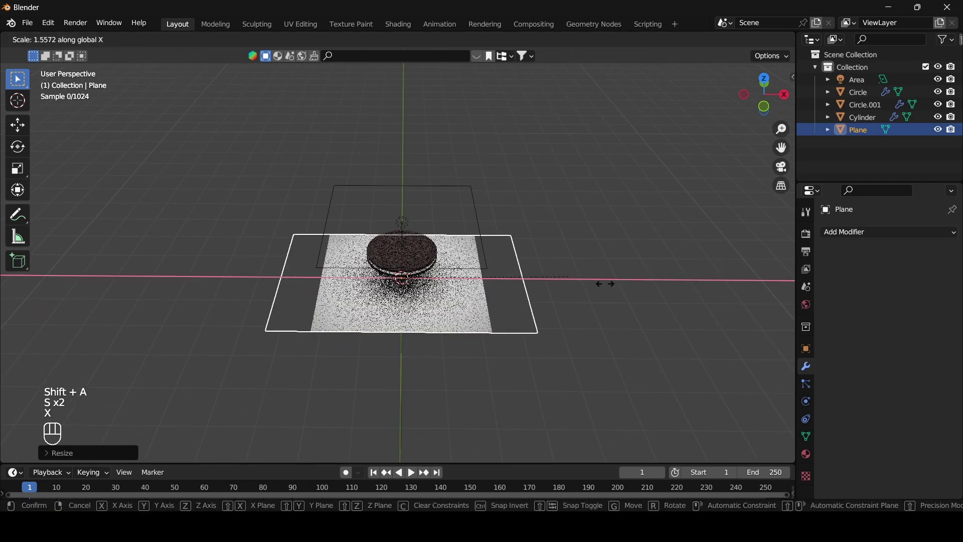
left_click(633, 291)
key("s")
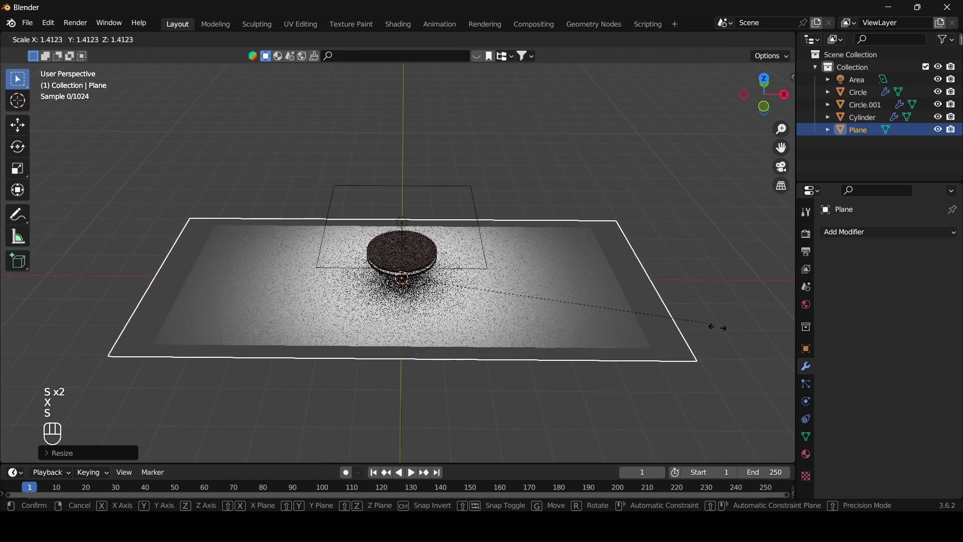
left_click(586, 260)
Extrude the floor plane's back edge straight up along Z to form a backdrop wall.
key("Tab")
left_click(634, 251)
left_click_drag(763, 95, 657, 243)
key("e")
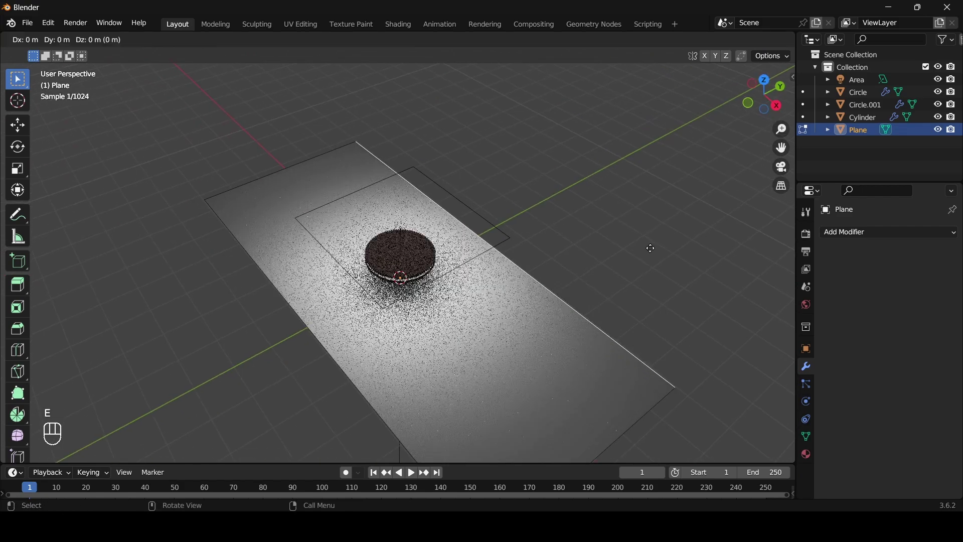
left_click(662, 94)
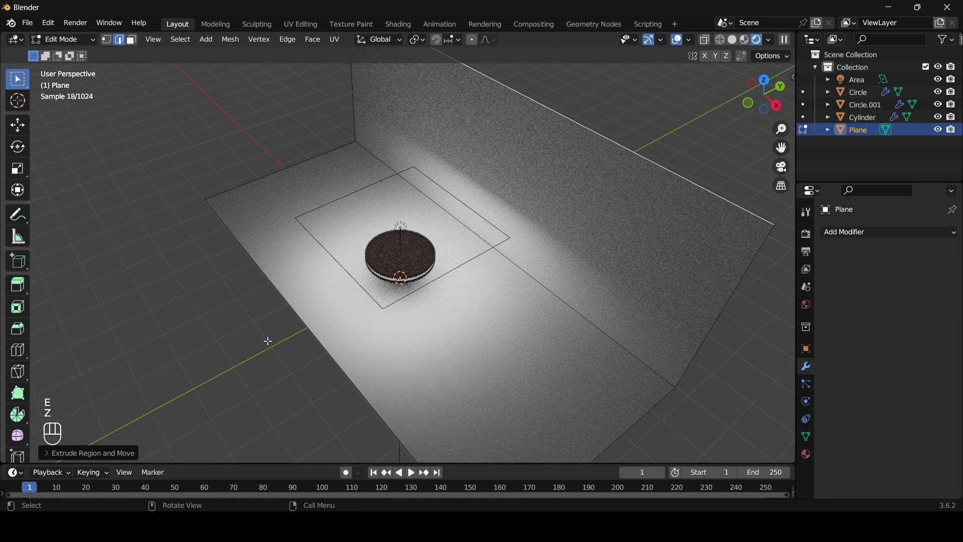
Scale the whole backdrop along Y by about 1.24.
key("Tab")
key("s")
key("x")
key("y")
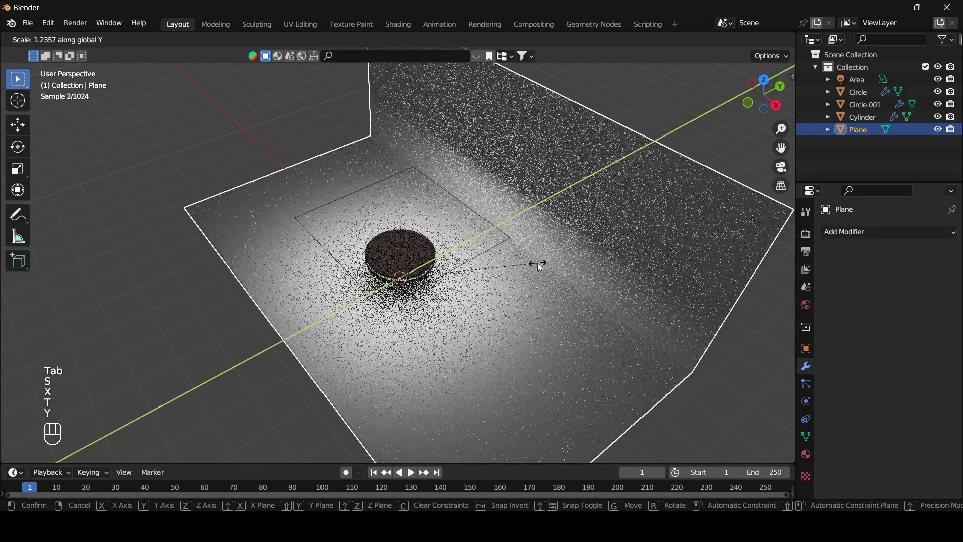
left_click(536, 266)
Bevel the crease between floor and wall about 0.57 m wide with 14 segments.
key("Tab")
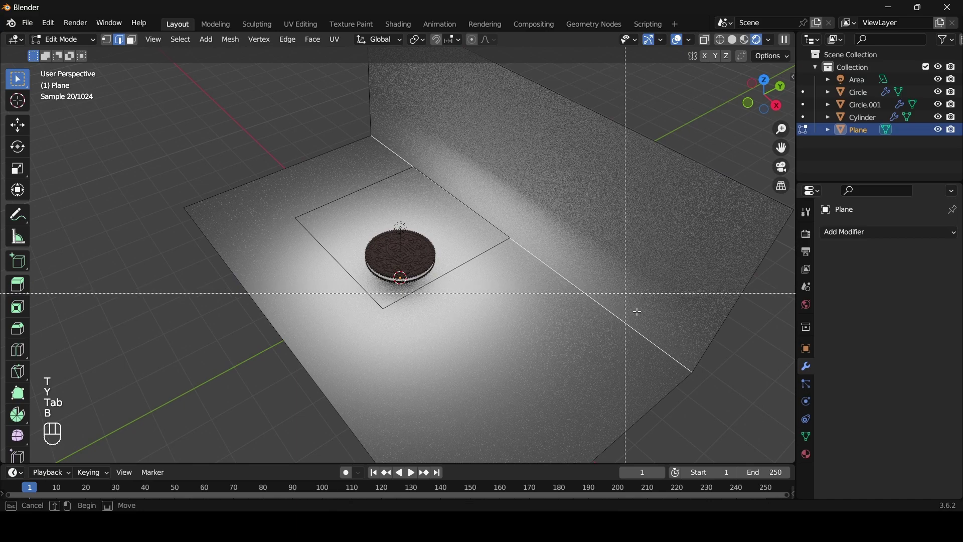
key("ctrl+b")
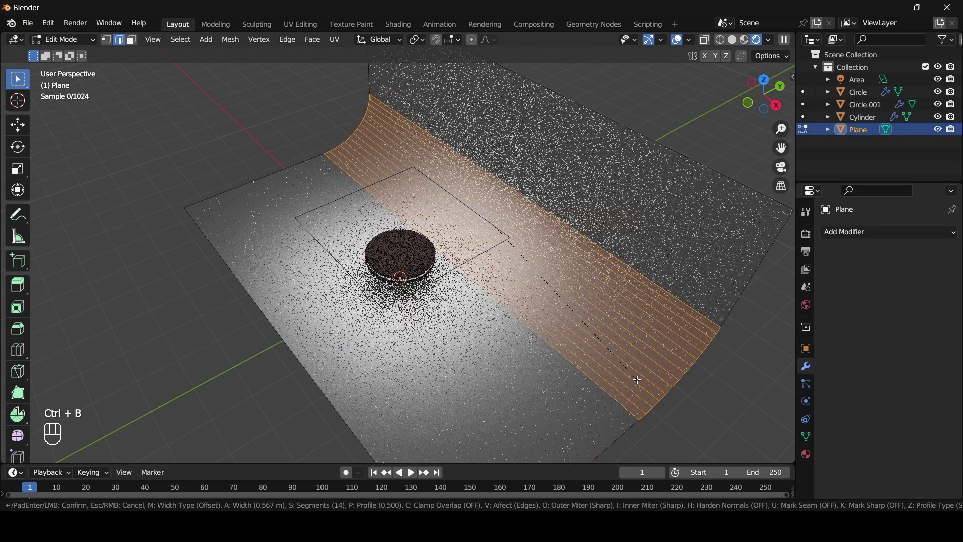
left_click(636, 380)
Shade the backdrop smooth while in material preview and return the viewport to rendered shading.
left_click(744, 42)
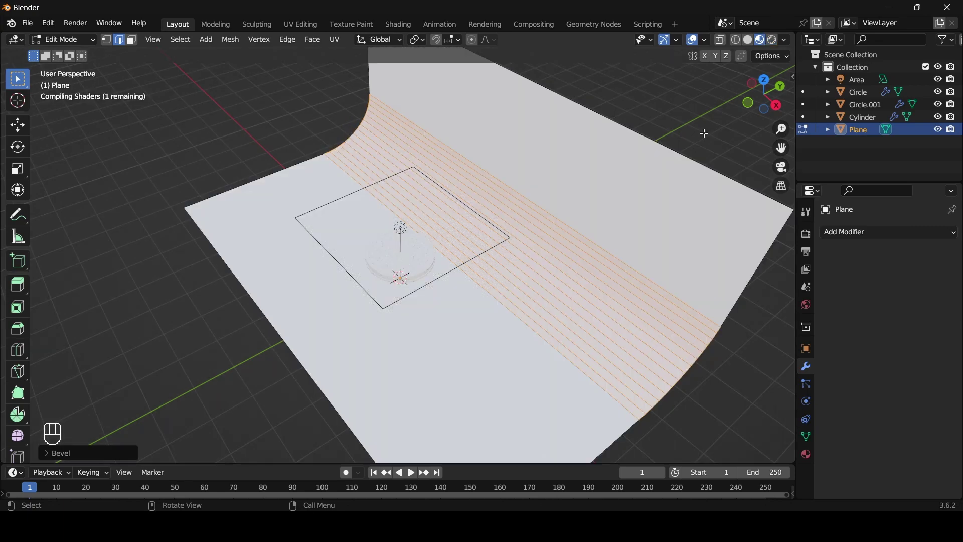
left_click(702, 377)
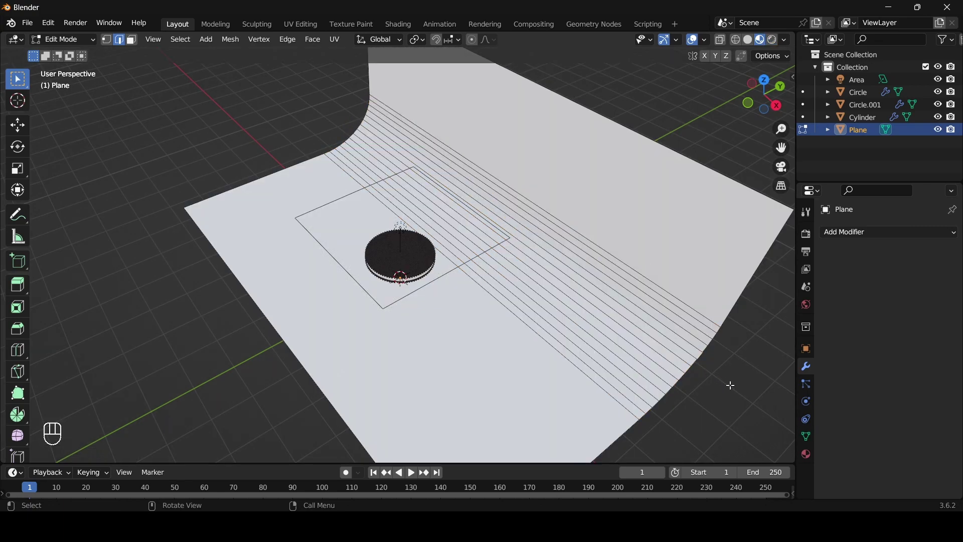
key("Tab")
right_click(622, 242)
left_click(601, 188)
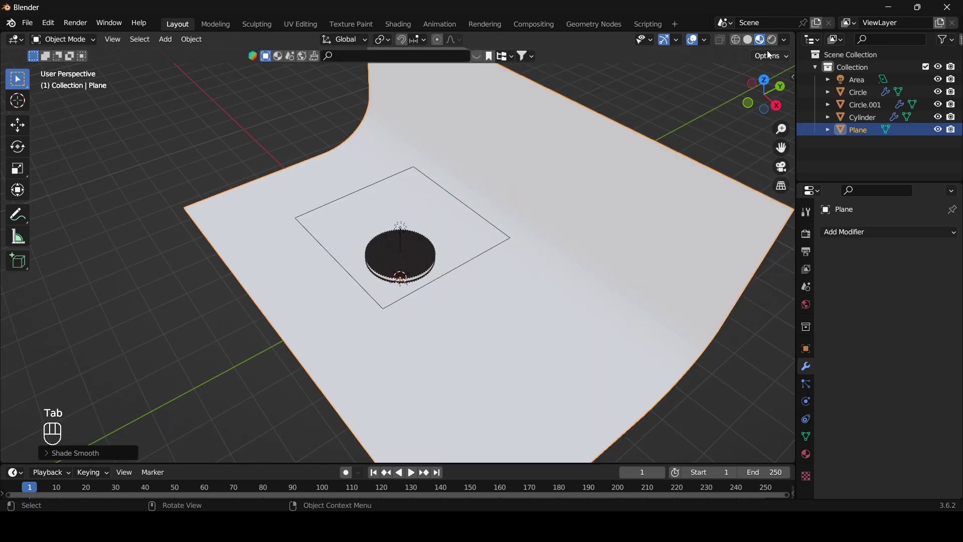
left_click(772, 40)
Add a camera and align it to a low frontal view of the cookie.
left_click_drag(765, 91, 809, 66)
left_click(740, 208)
key("shift+a")
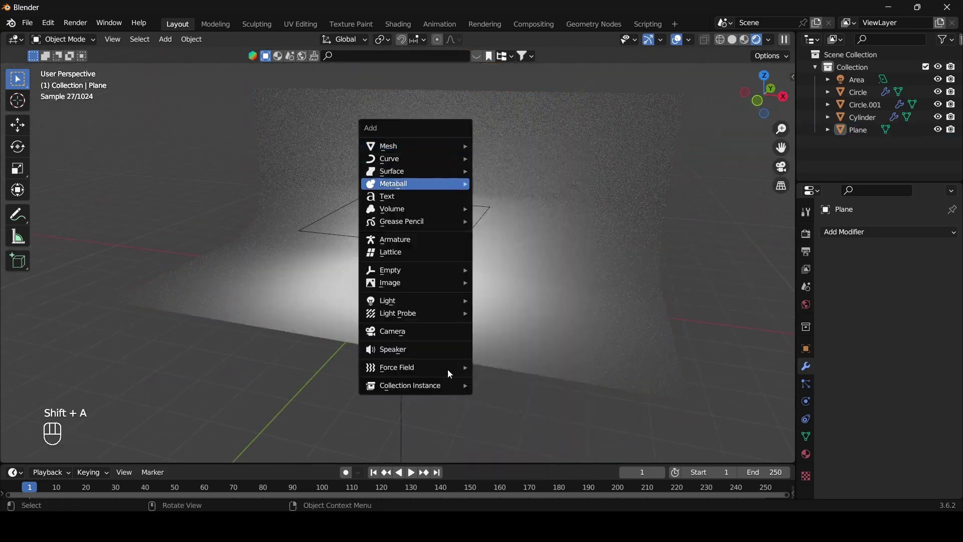
left_click(425, 329)
left_click_drag(777, 89, 774, 79)
left_click_drag(779, 152, 759, 167)
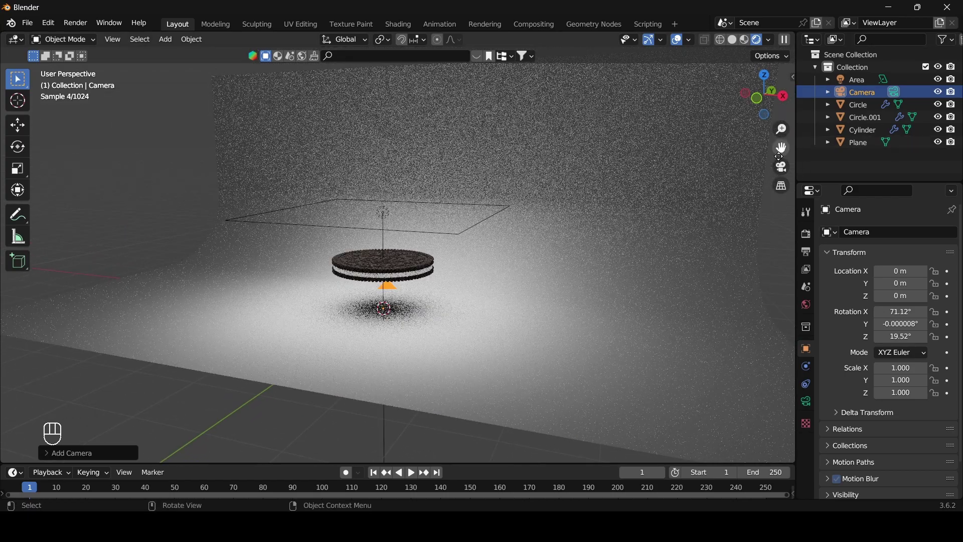
key("ctrl+alt+KP_0")
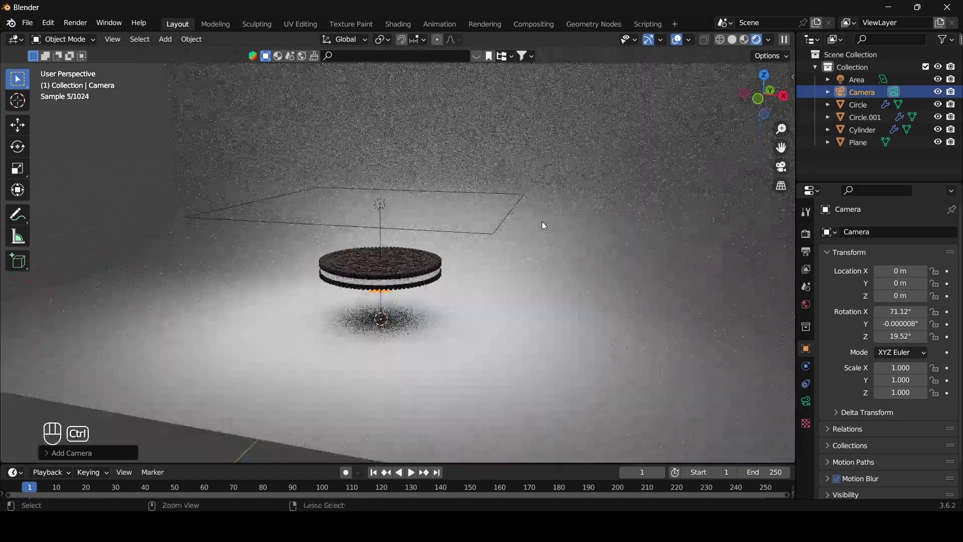
Lock the camera to the view and refine its framing of the cookie.
key("b")
right_click(748, 260)
key("n")
left_click(718, 227)
scroll(531, 312, "down", 2)
scroll(531, 314, "up", 1)
left_click_drag(625, 94, 630, 91)
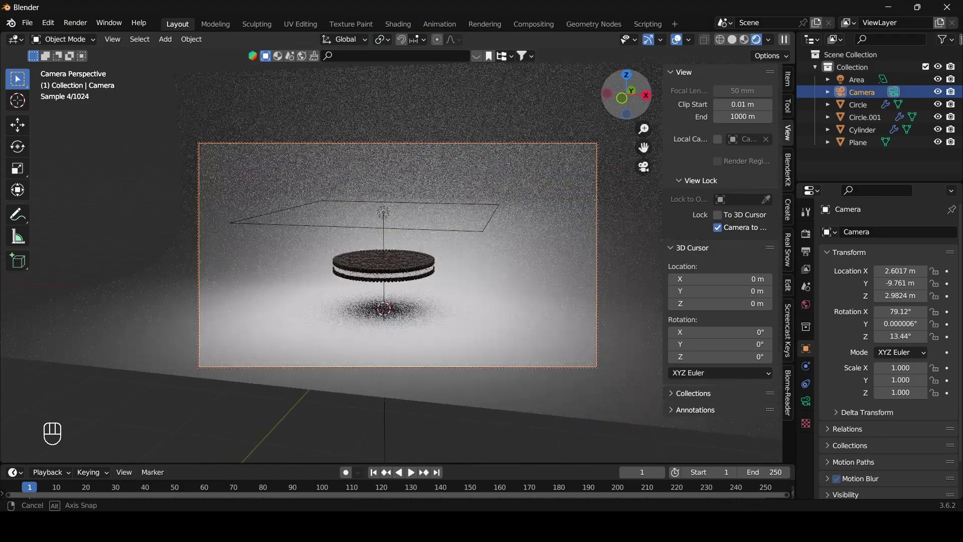
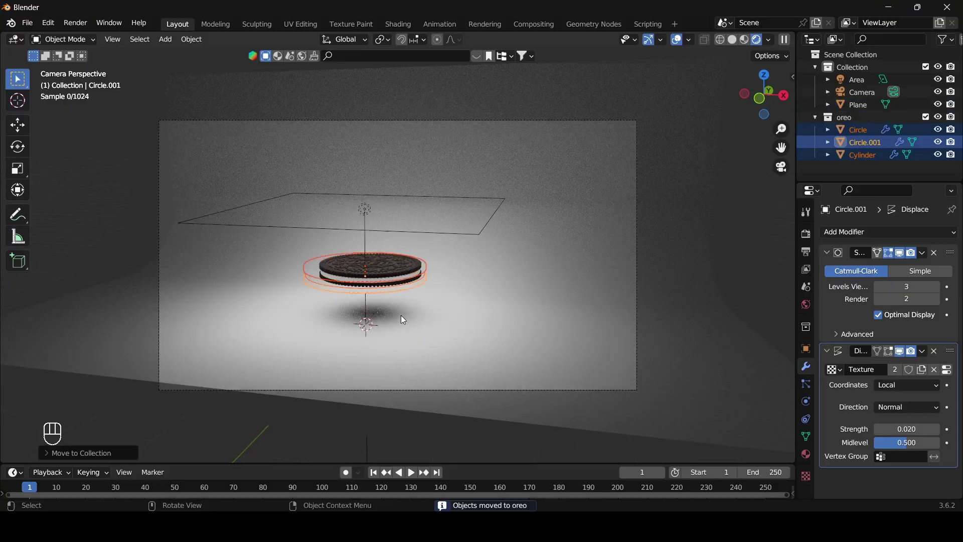
Raise the area light along Z to about 5.89 m and enlarge it to a scale of about 4.99.
left_click(475, 234)
key("g")
key("z")
left_click(452, 257)
key("s")
left_click(479, 346)
scroll(479, 346, "up", 2)
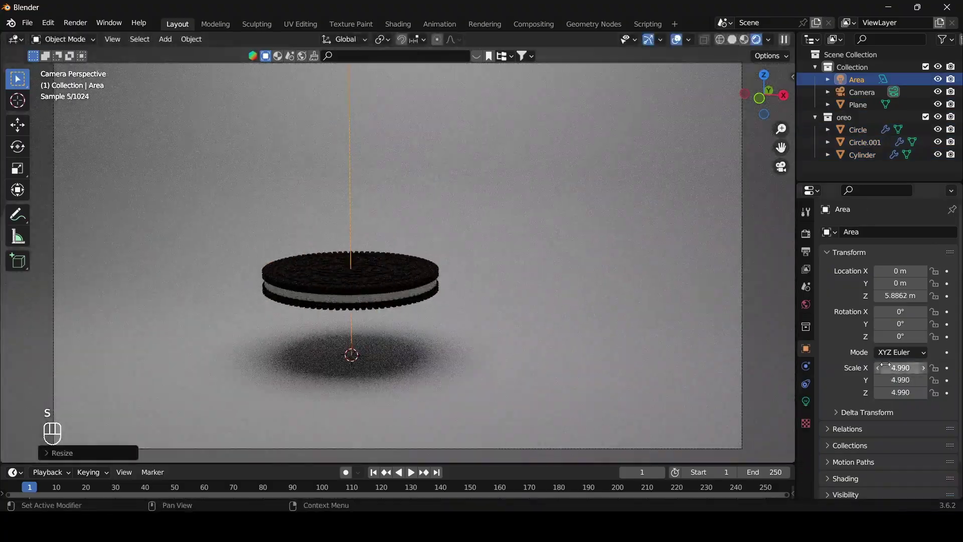
Set the area light's power to 500 W.
left_click(805, 401)
double_click(899, 317)
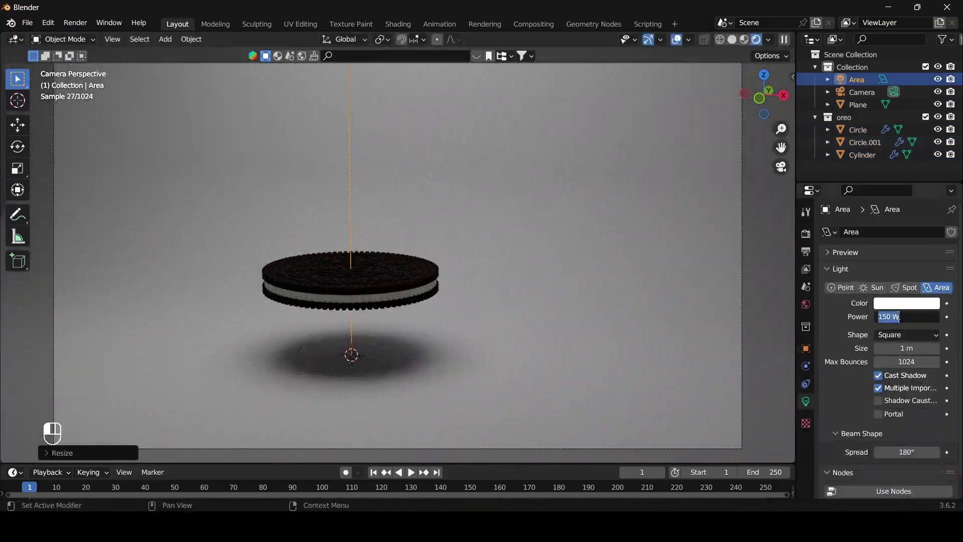
type("500")
key("Return")
Select both wafers and the cream, raise them along Z and tilt them around X so the embossing faces the camera.
left_click(397, 273)
left_click(394, 294, "shift")
left_click(394, 304, "shift")
key("g")
key("z")
key("r")
key("x")
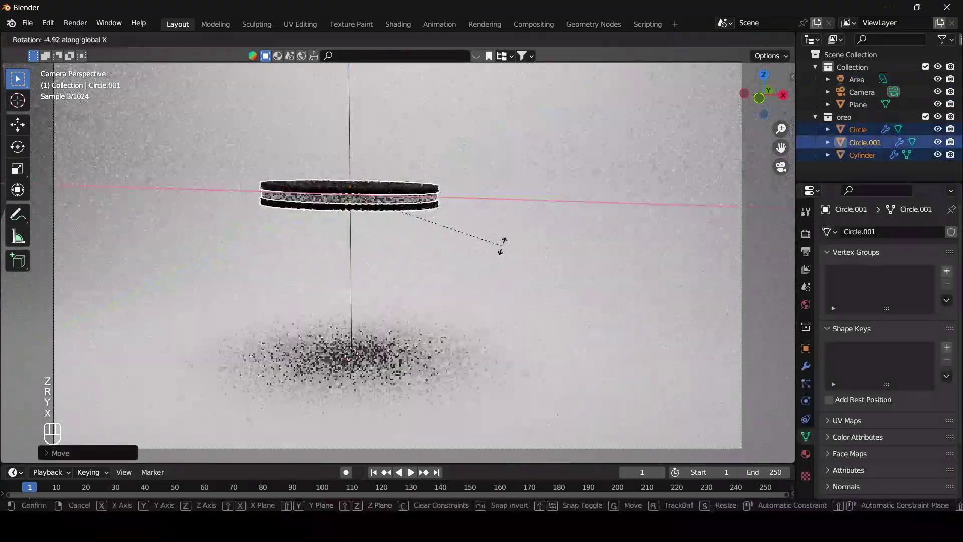
left_click(442, 113)
Rotate the whole tilted cookie around Z for an angled pose.
scroll(468, 294, "down", 3)
key("r")
key("z")
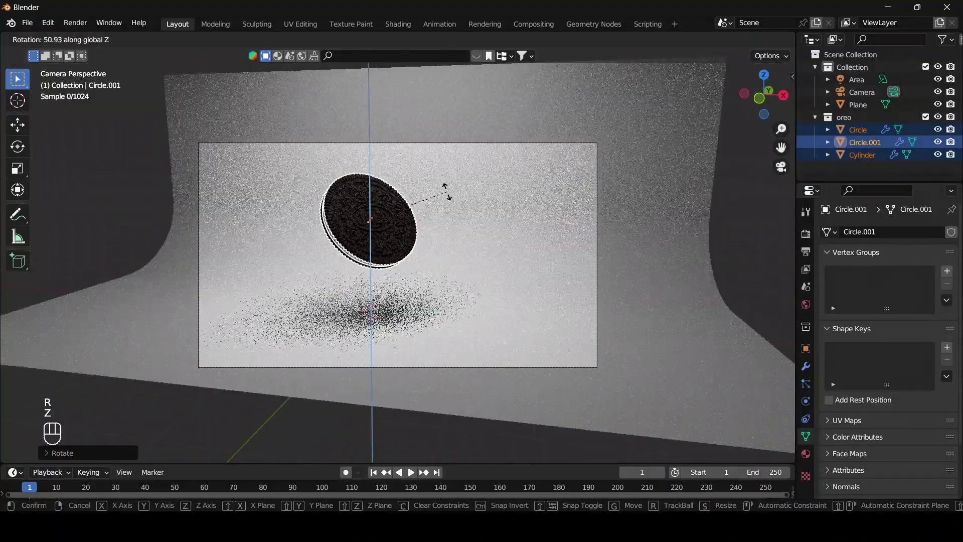
left_click(449, 210)
Lower the cookie about 0.4 m along Z and nudge it within the camera frame.
key("g")
key("z")
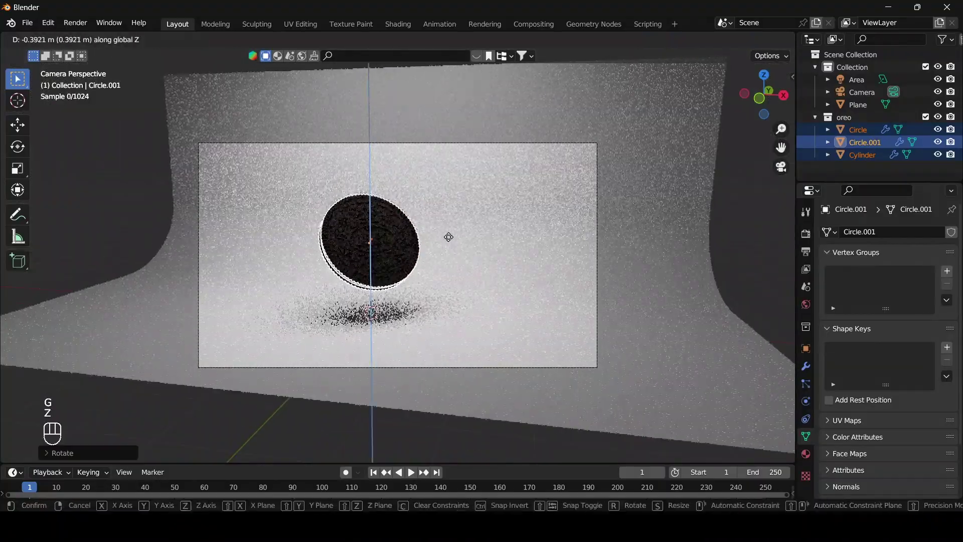
left_click(449, 239)
key("g")
left_click(464, 234)
Preview the cookie without viewport overlays and view the scene from the top.
scroll(467, 233, "up", 1)
left_click(676, 39)
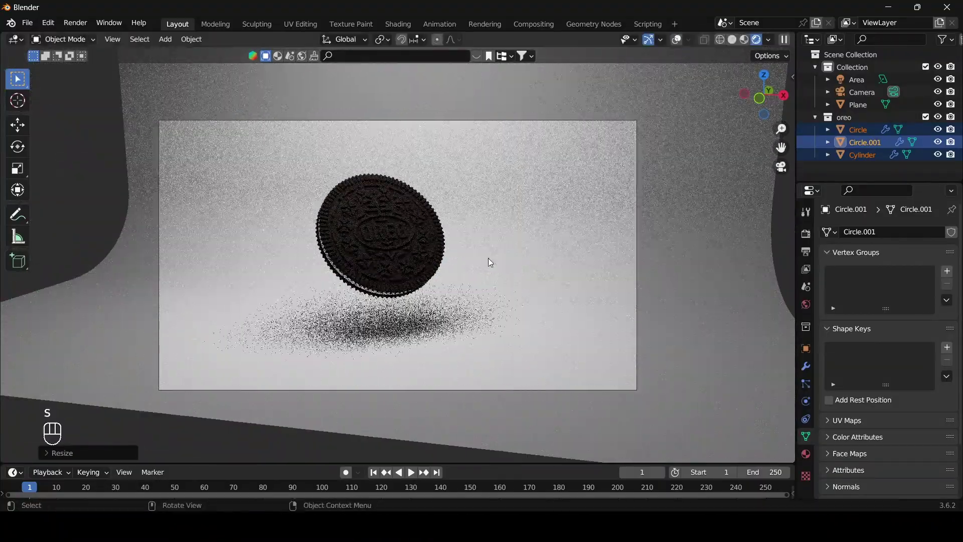
left_click(764, 74)
key("shift+a")
mouse_move(533, 303)
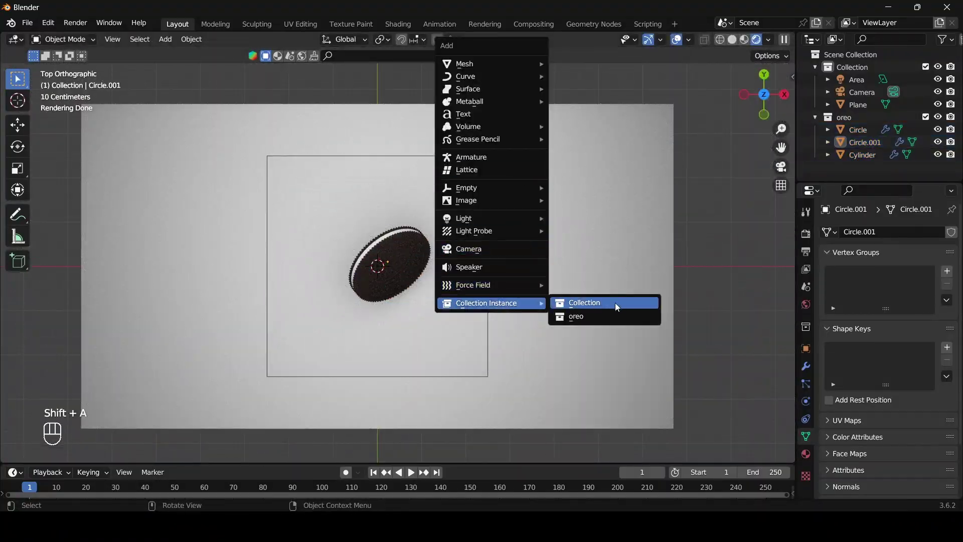
left_click(615, 303)
key("ctrl+z")
Add an instance of the oreo collection, place it to the front right of the main cookie and resize it.
key("shift+a")
mouse_move(404, 290)
left_click(493, 300)
key("g")
left_click(522, 340)
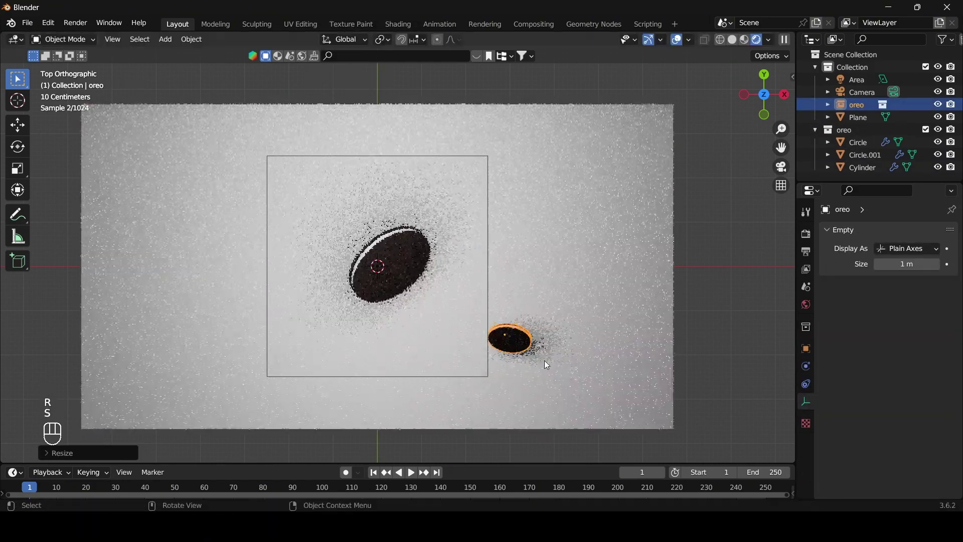
key("KP_0")
key("s")
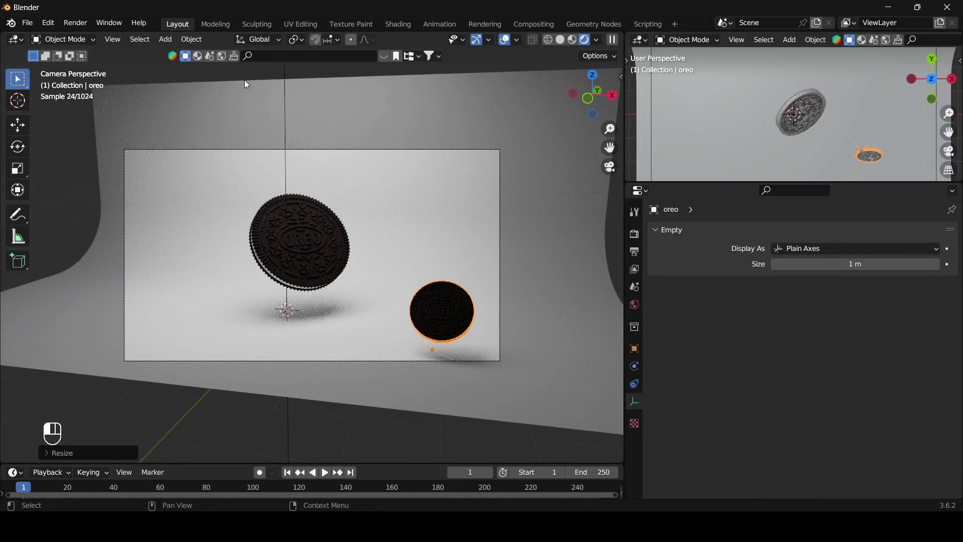
Show a rendered camera view in the small viewport and a solid-shaded top view in the main one.
key("KP_0")
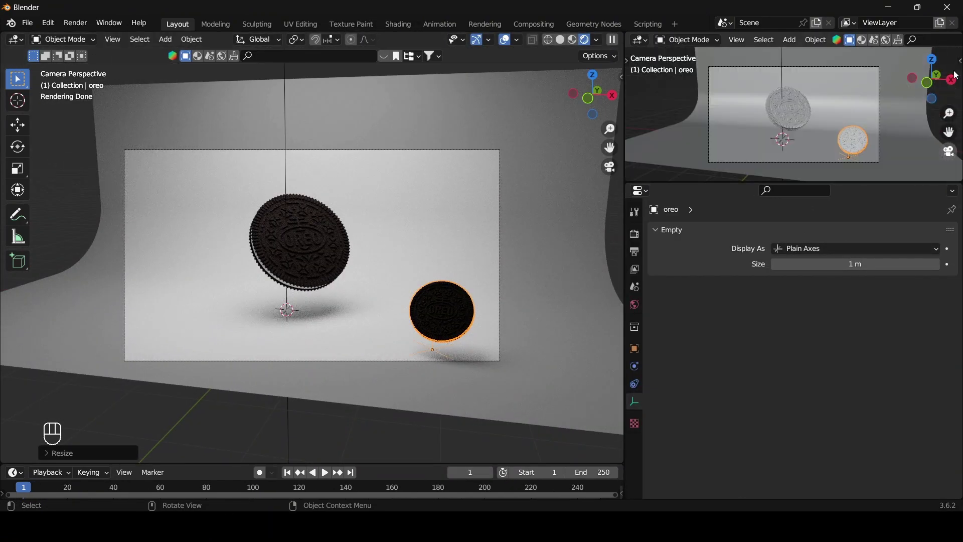
scroll(925, 39, "down", 15)
left_click(941, 39)
left_click(592, 75)
left_click(560, 39)
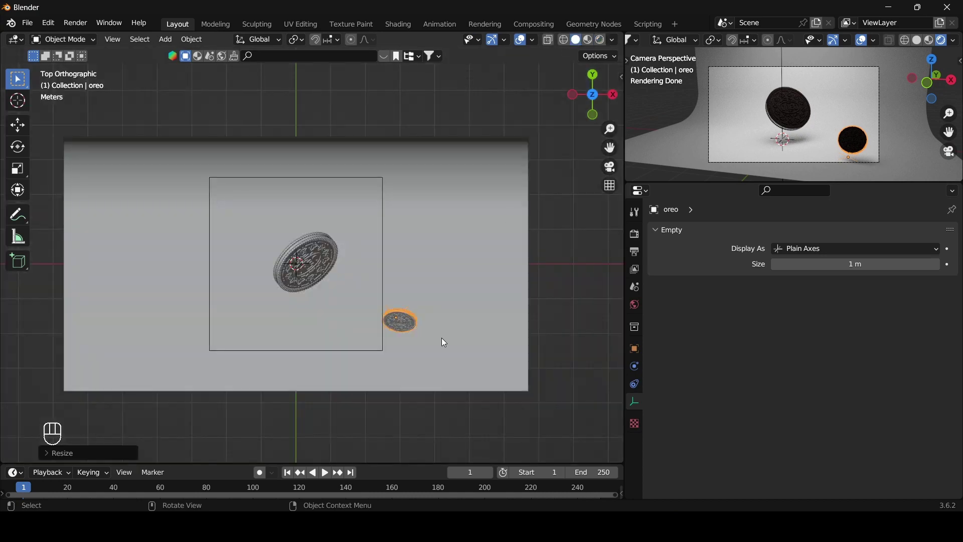
Move the oreo instance behind and to the right of the main cookie and rotate it around Z.
scroll(442, 339, "up", 2)
key("g")
left_click(408, 136)
key("r")
key("z")
left_click(456, 143)
Duplicate the oreo instance to the back left of the main cookie, turning and repositioning it there.
scroll(432, 161, "down", 1)
key("shift+d")
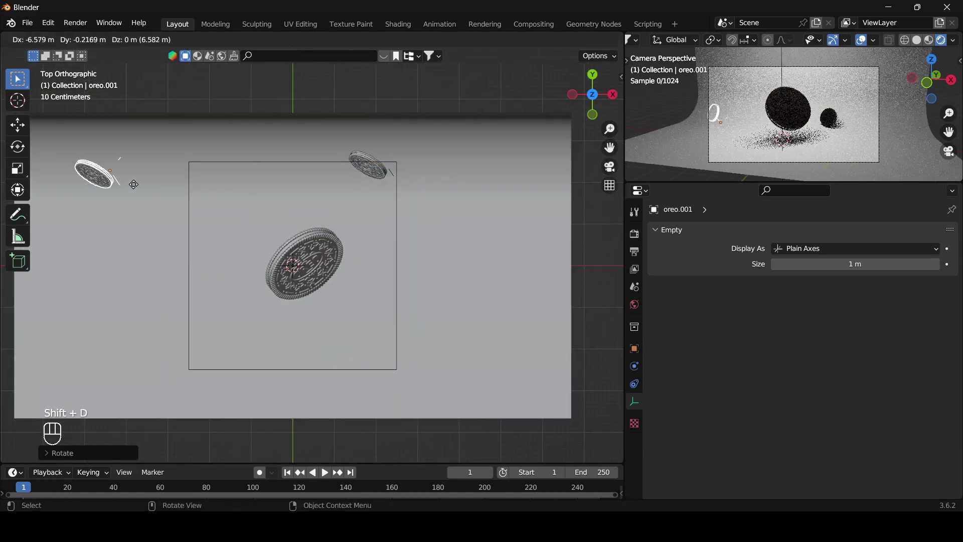
left_click(146, 202)
key("r")
key("z")
left_click(246, 279)
key("r")
left_click(216, 150)
key("g")
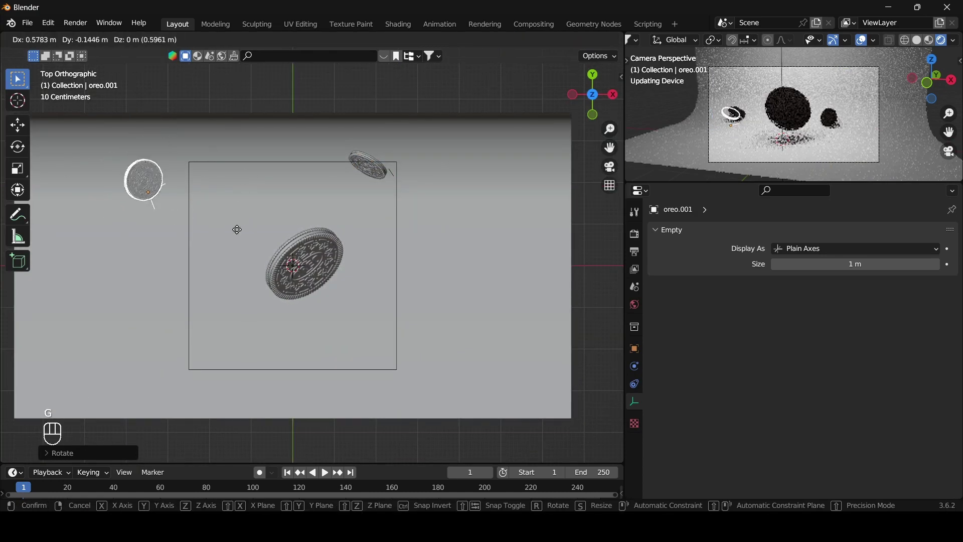
Duplicate the back-left cookie toward the front, tilt the copy around X and move it closer to the main cookie.
left_click(246, 382)
key("r")
key("x")
left_click(261, 263)
key("g")
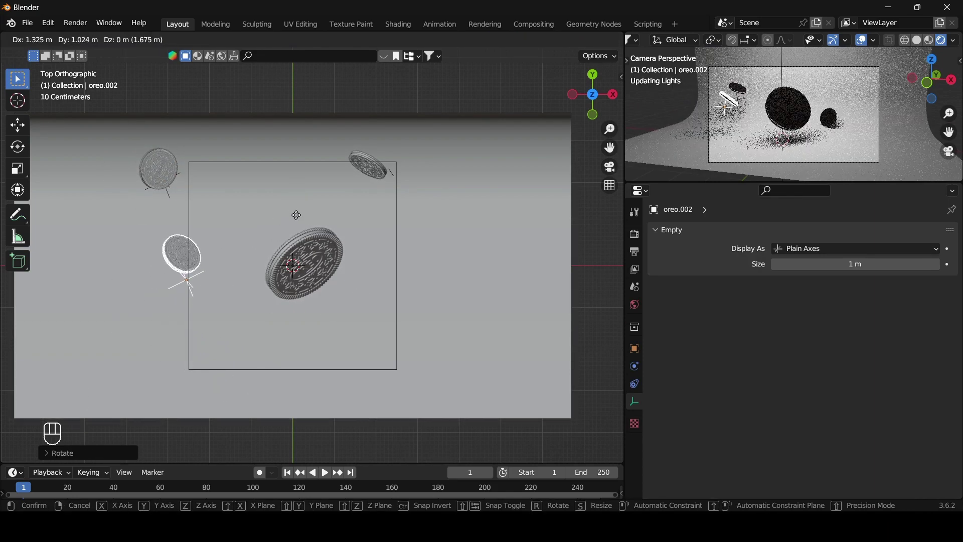
left_click(317, 230)
Rotate the front-left cookie copy further and adjust its placement.
key("r")
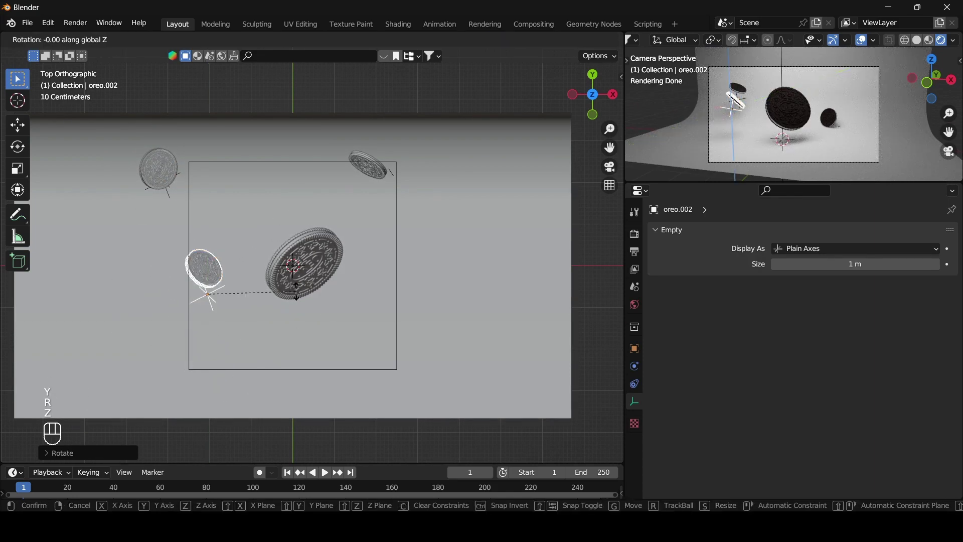
left_click(296, 291)
key("g")
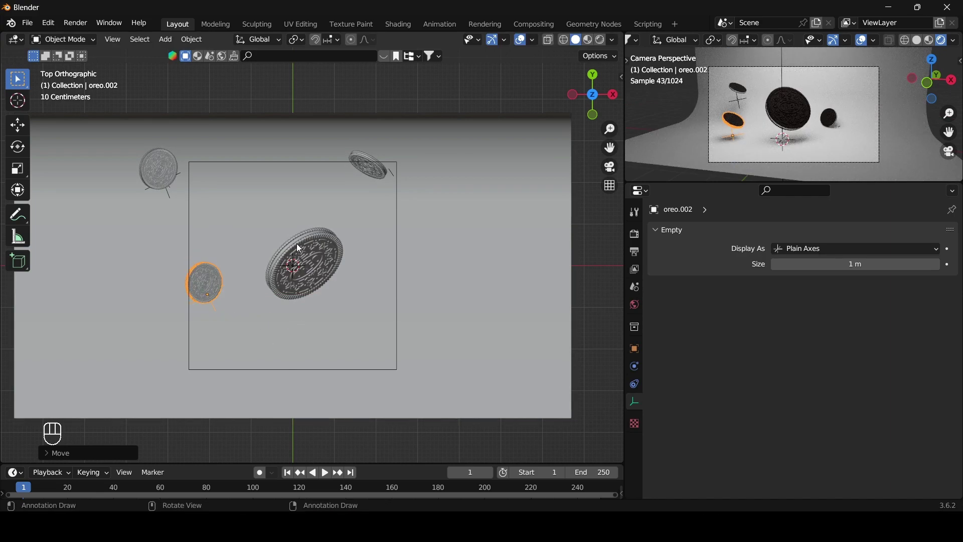
left_click(397, 325)
Move the back-left cookie copy inward and slightly farther back.
left_click(171, 196)
left_click(170, 195)
key("g")
left_click(209, 183)
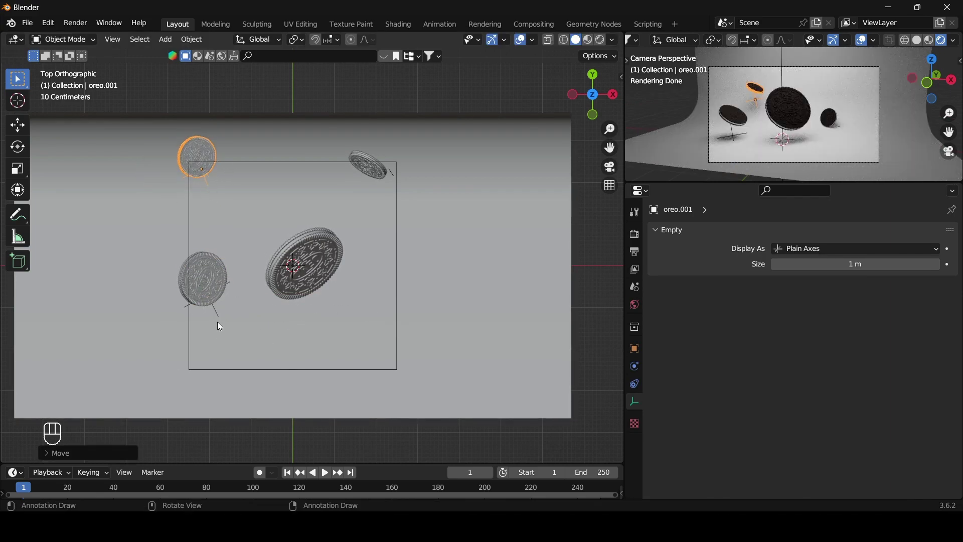
Rotate the front-left cookie copy around Z and move it outward toward the front.
left_click(218, 316)
key("r")
key("z")
left_click(230, 387)
key("g")
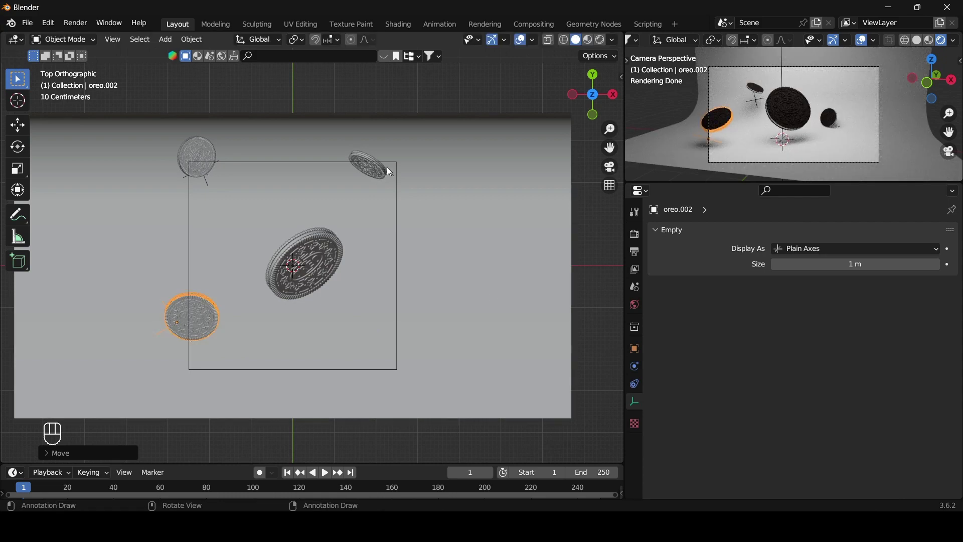
Duplicate the back-right cookie, pose the copy higher on the right side and check it through the camera.
left_click(389, 170)
key("shift+d")
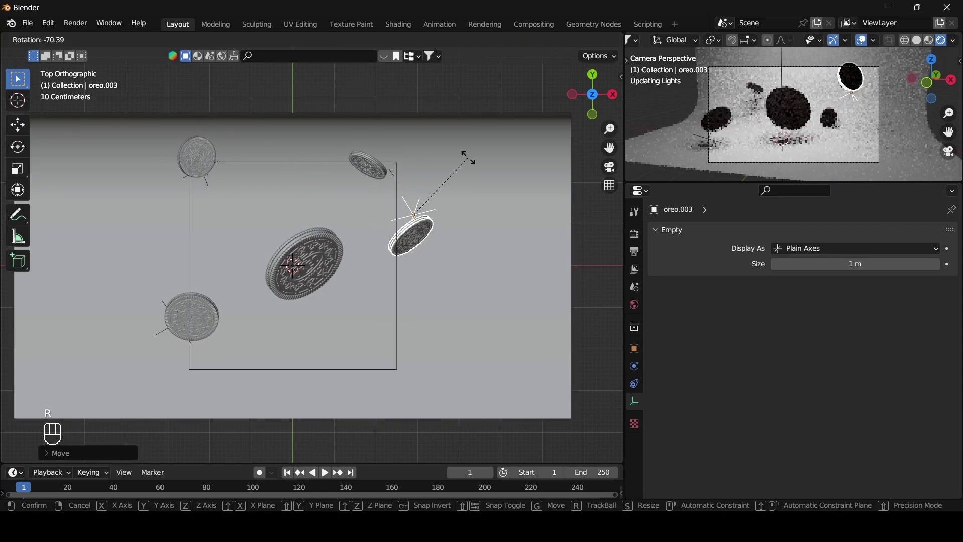
left_click(610, 167)
left_click(450, 158)
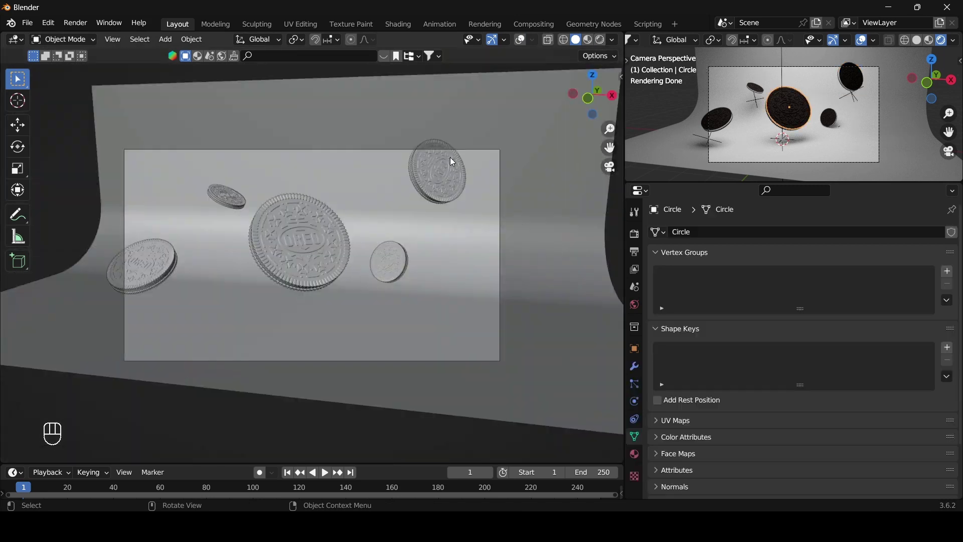
Enlarge the area light uniformly to cover more of the cookie arrangement.
scroll(742, 321, "down", 3)
left_click(590, 76)
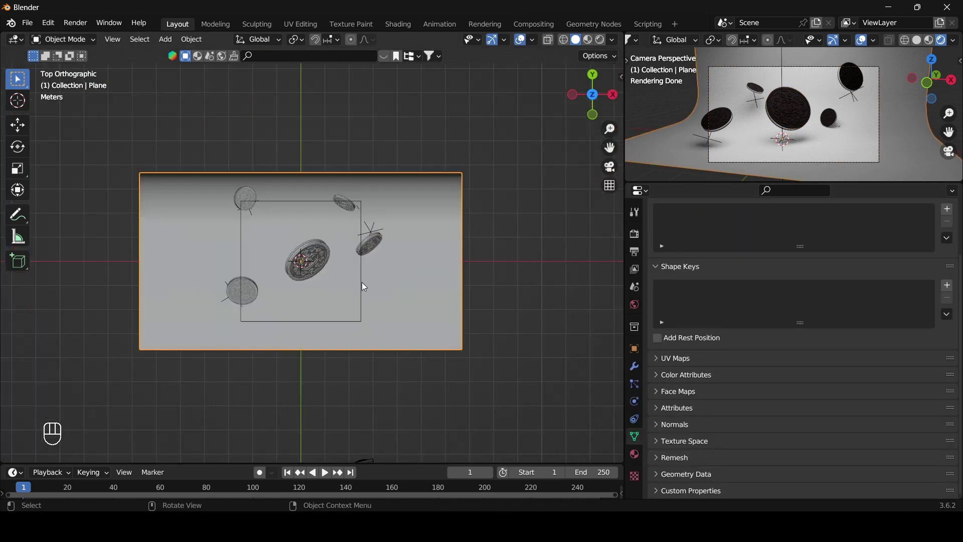
key("s")
left_click(600, 219)
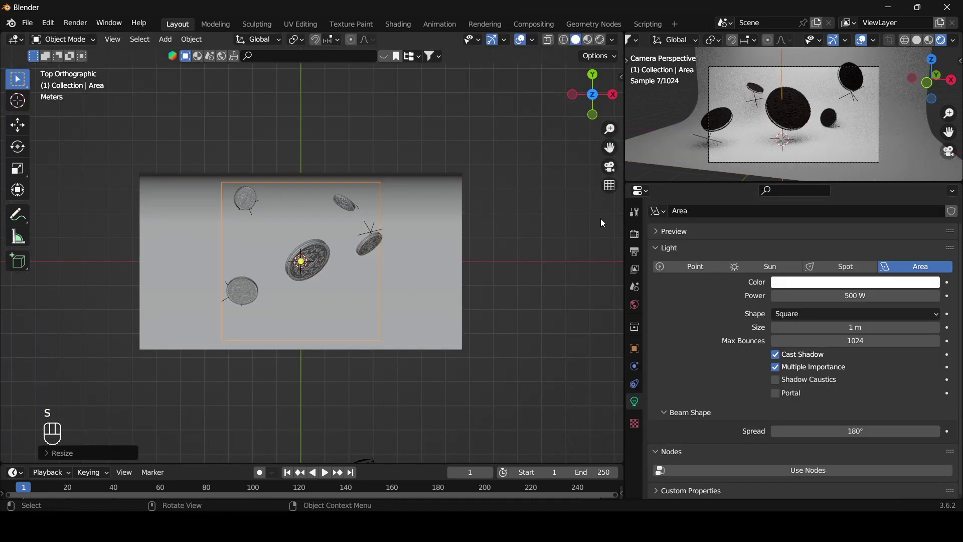
Duplicate the overhead area light and place the copy outside the backdrop's front-right side, angled toward the cookies.
left_click(592, 115)
scroll(474, 266, "down", 5)
left_click(592, 74)
scroll(326, 269, "up", 4)
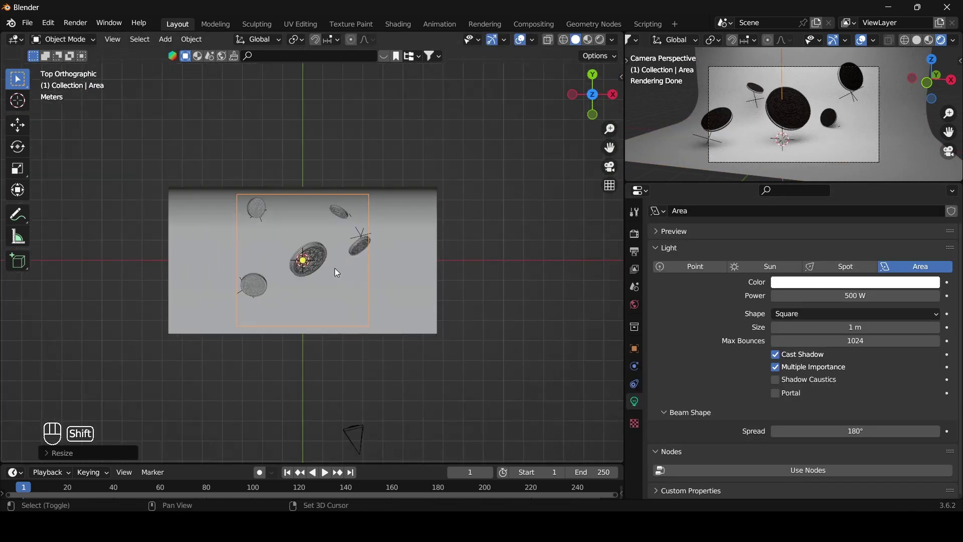
key("shift+d")
left_click(522, 405)
left_click_drag(592, 95, 622, 55)
left_click_drag(568, 236, 312, 252)
mouse_move(593, 94)
left_mouse_down()
mouse_move(557, 67)
mouse_move(590, 80)
left_mouse_up()
key("g")
left_click(537, 209)
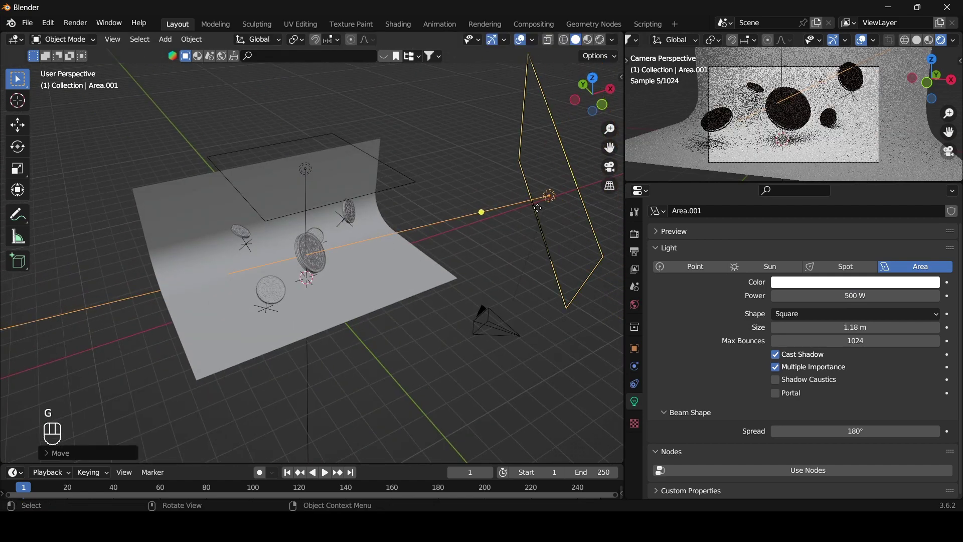
Set the duplicated side light's power to 1000 W and inspect the cookies in the rendered camera preview.
scroll(537, 209, "down", 3)
double_click(851, 296)
type("1000")
key("Return")
scroll(828, 240, "up", 2)
scroll(799, 153, "up", 4)
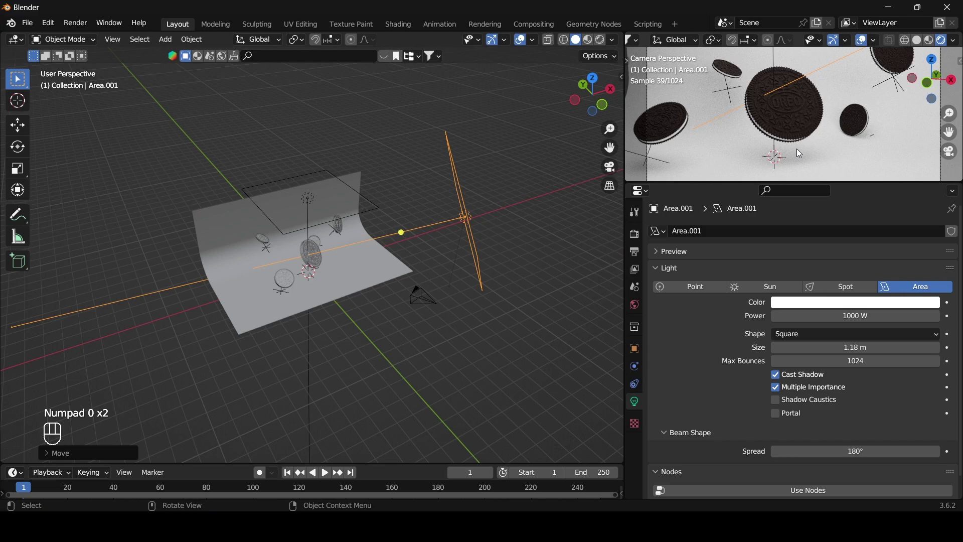
Duplicate the 1000 W side light to the front-left of the backdrop and rotate the copy toward the cookies.
scroll(541, 151, "down", 2)
left_click(593, 79)
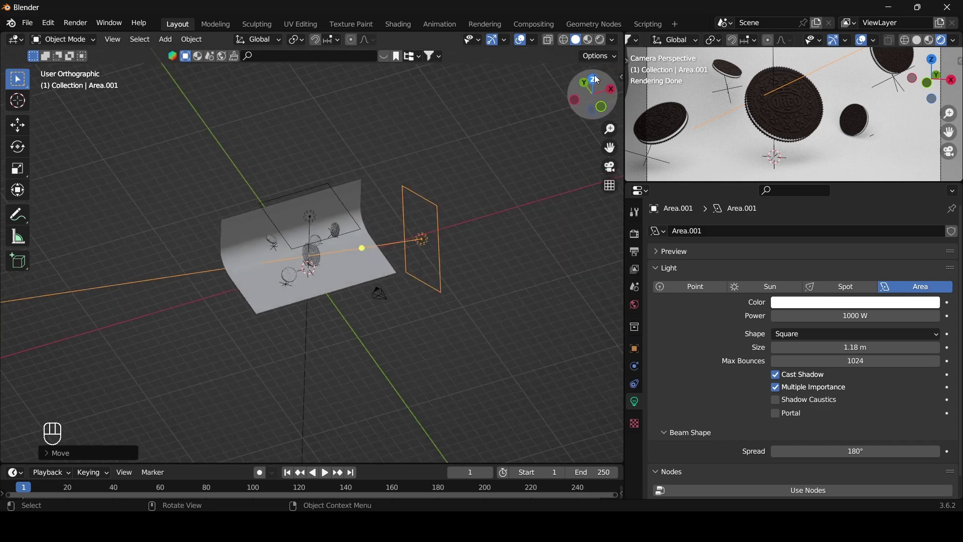
key("shift+d")
left_click(314, 357)
key("r")
left_click(415, 358)
Duplicate the overhead area light to the left of the backdrop, tilt the copy toward the cookies and adjust its position from the front.
scroll(327, 282, "down", 2)
left_click(326, 278)
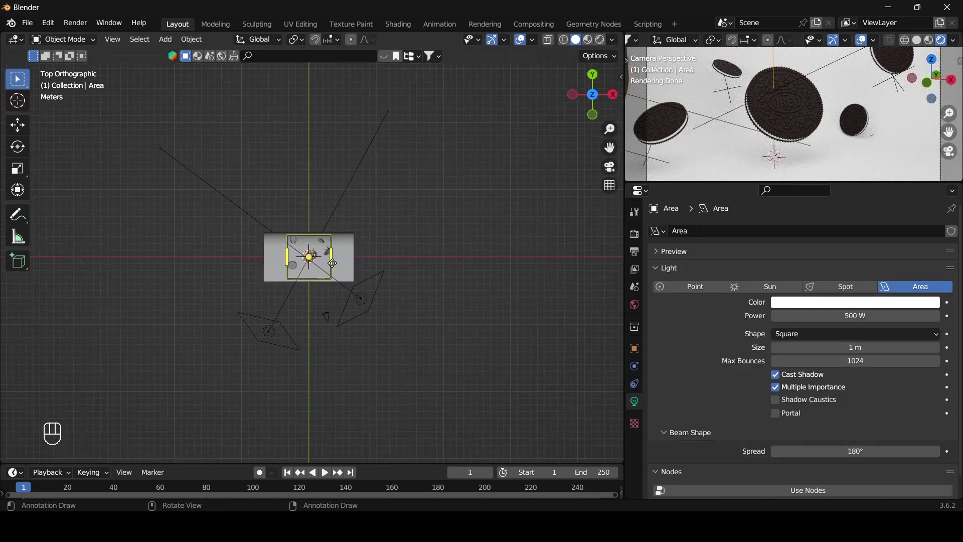
key("shift+d")
left_click(241, 279)
left_click(592, 114)
key("r")
left_click(472, 424)
key("g")
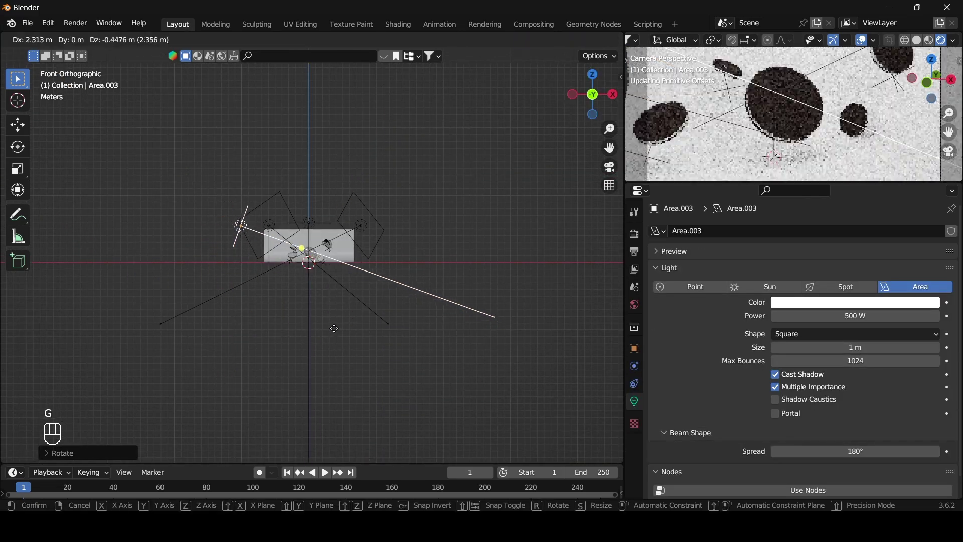
left_click(334, 332)
Reposition the front-right area light and check the arrangement through the camera.
middle_click_drag(327, 244, 513, 232)
key("g")
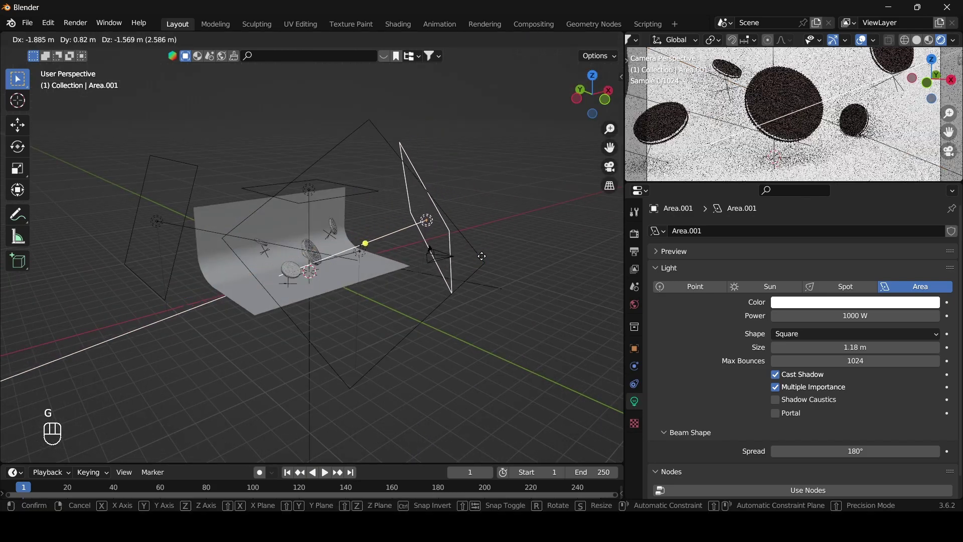
left_click(504, 171)
left_click(609, 167)
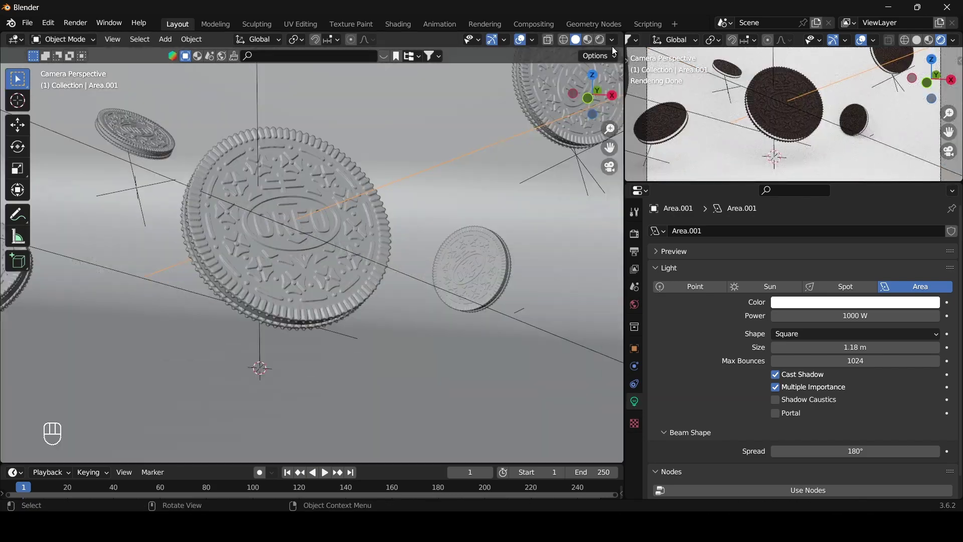
Show the camera view rendered and give the curved backdrop a material with a cream base color of hue 0.109, saturation 0.194.
left_click(600, 40)
scroll(480, 253, "down", 3)
left_click(483, 256)
left_click(635, 453)
left_click(817, 284)
scroll(864, 371, "down", 3)
left_click(869, 333)
left_click(872, 204)
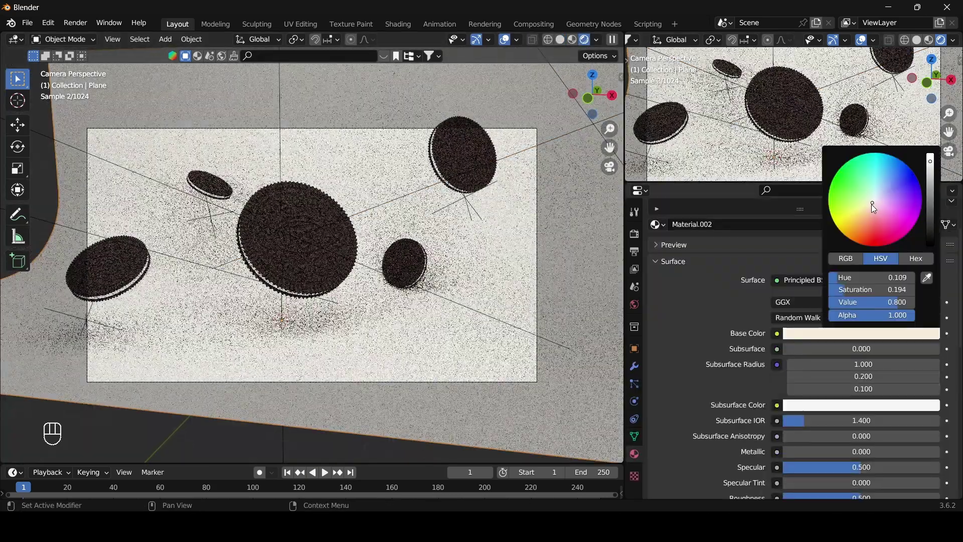
Set the scene's color management look to Medium High Contrast.
left_click(635, 233)
scroll(726, 326, "down", 5)
left_click(710, 490)
scroll(712, 486, "down", 4)
left_click(856, 425)
left_click(853, 371)
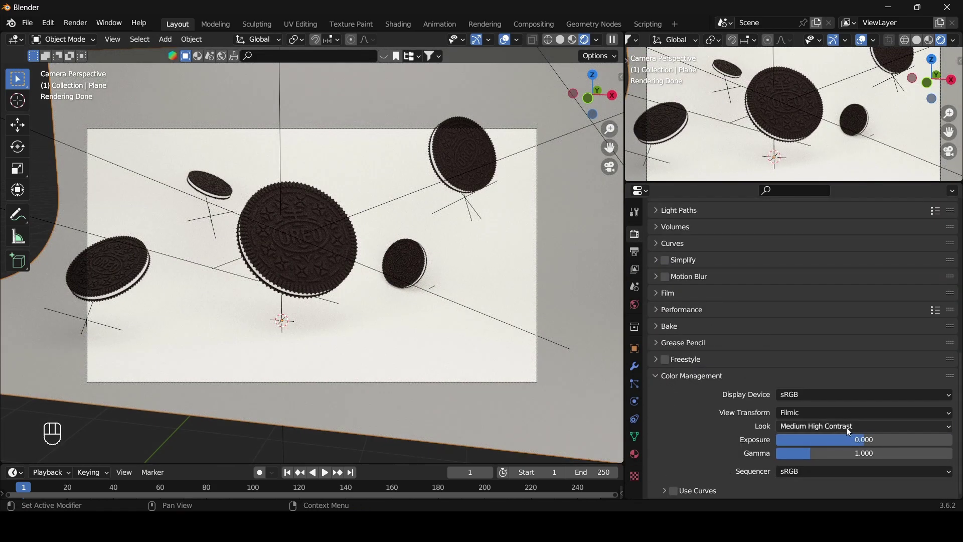
left_click(846, 426)
Warm the backdrop material's base color to hue 0.122 and saturation 0.267.
left_click(634, 453)
scroll(791, 406, "down", 1)
scroll(798, 392, "up", 1)
left_click(852, 324)
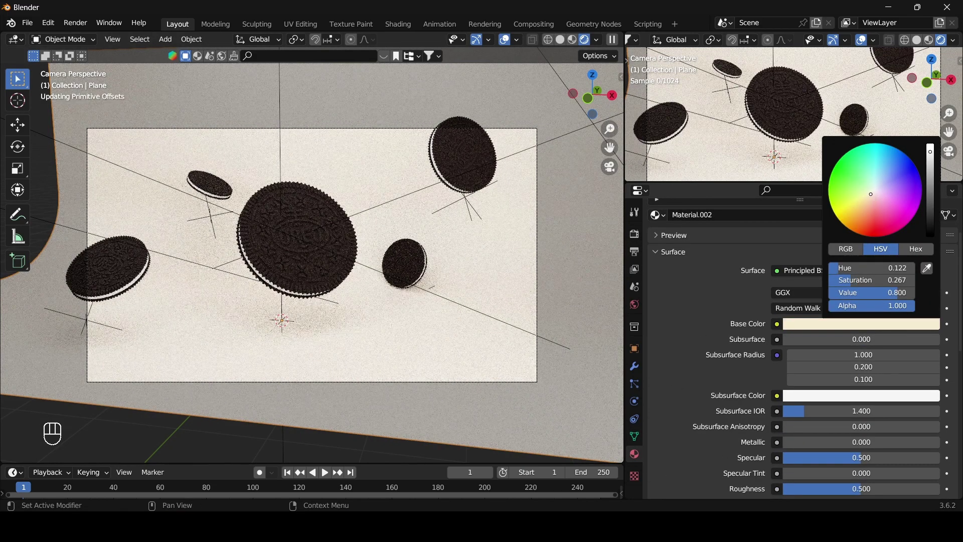
Enable the camera's depth of field with area light Area.001 as focus object, trying F-Stop 0.1 and ending at 2.1.
left_click(536, 130)
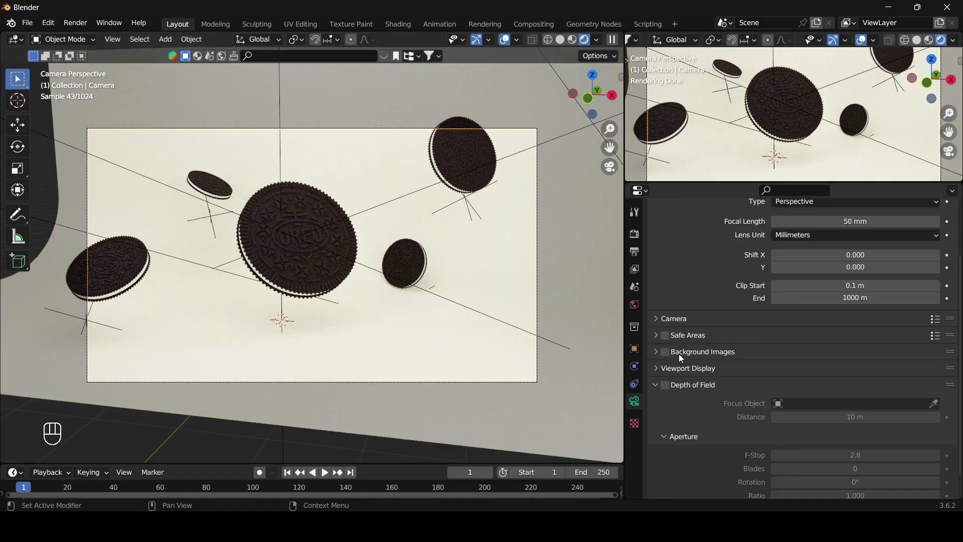
left_click(678, 386)
left_click(934, 404)
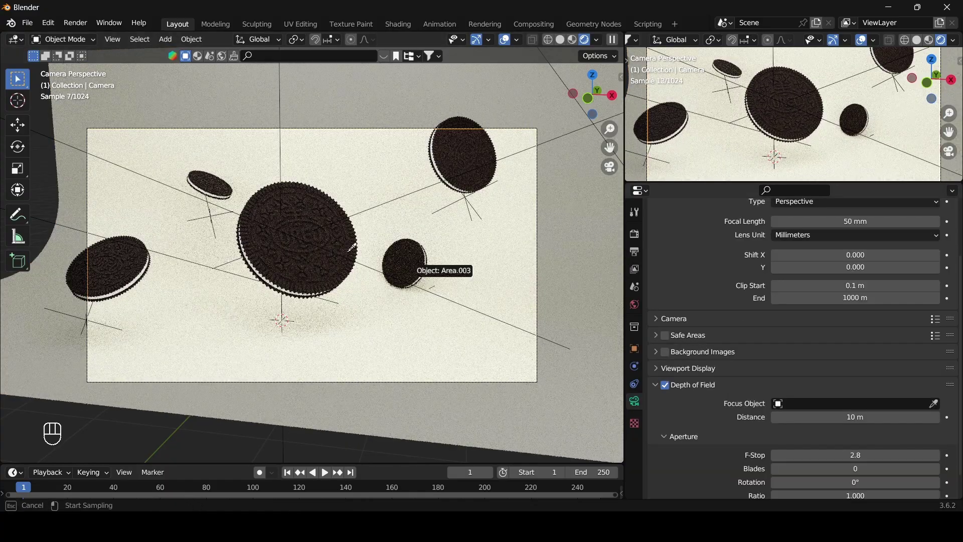
left_click(865, 455)
type("0.1")
key("Return")
mouse_move(865, 455)
left_mouse_down()
mouse_move(887, 455)
mouse_move(871, 455)
left_mouse_up()
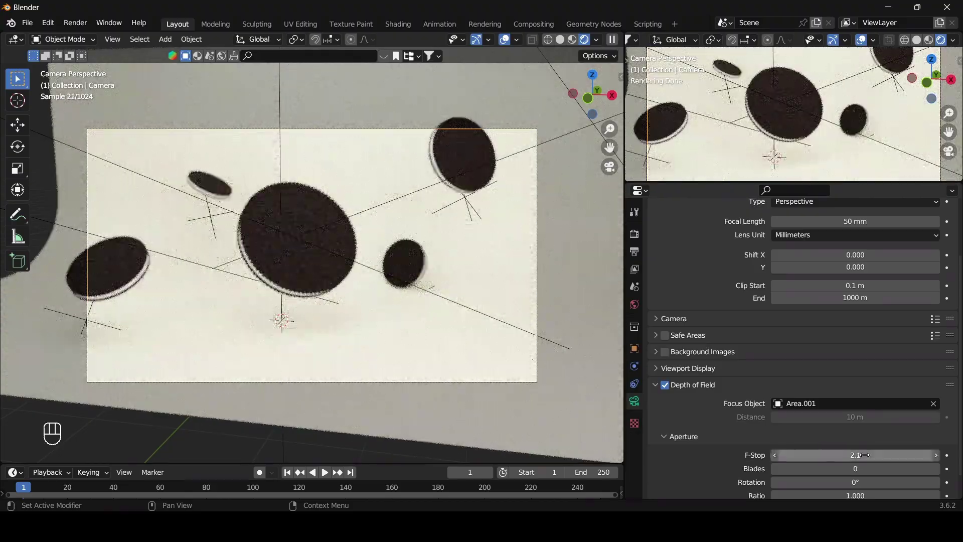
Replace the camera's focus object with the large central cookie (Circle) and lower the F-Stop to 0.2.
scroll(413, 306, "up", 2)
left_click(933, 403)
left_click(934, 404)
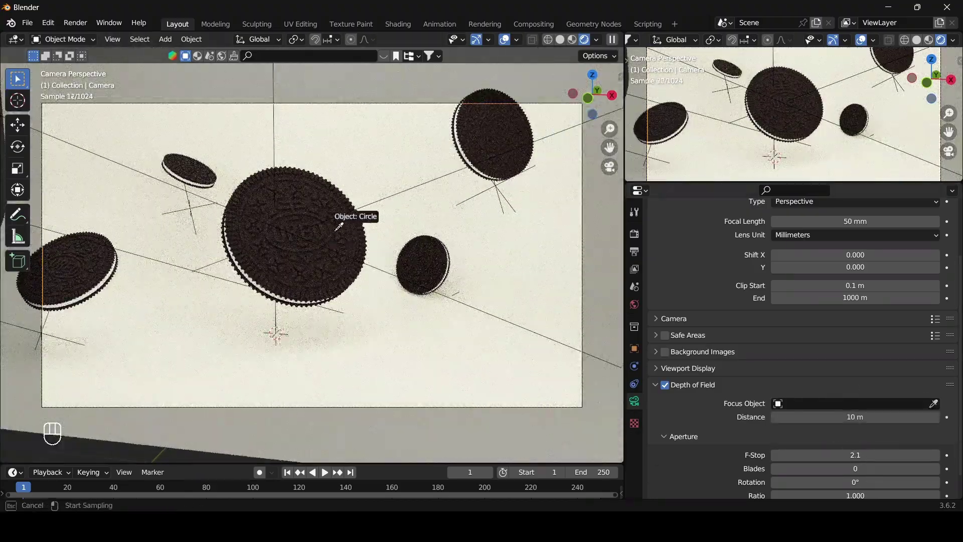
left_click(335, 231)
left_click_drag(865, 455, 826, 455)
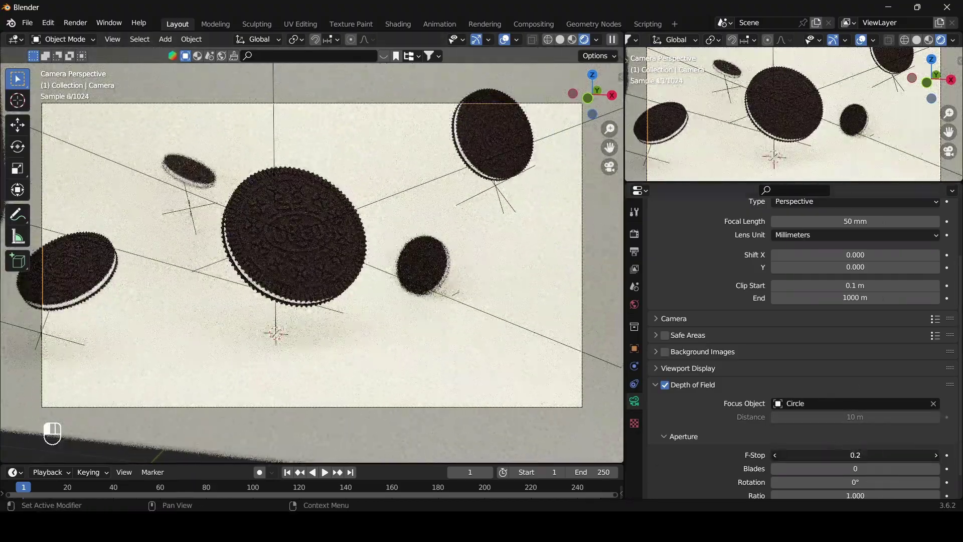
scroll(540, 249, "down", 2)
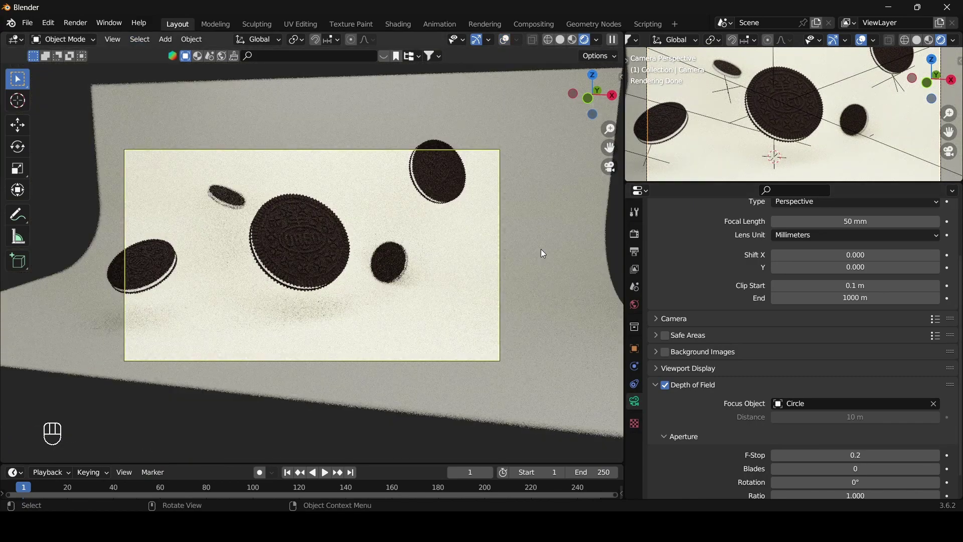